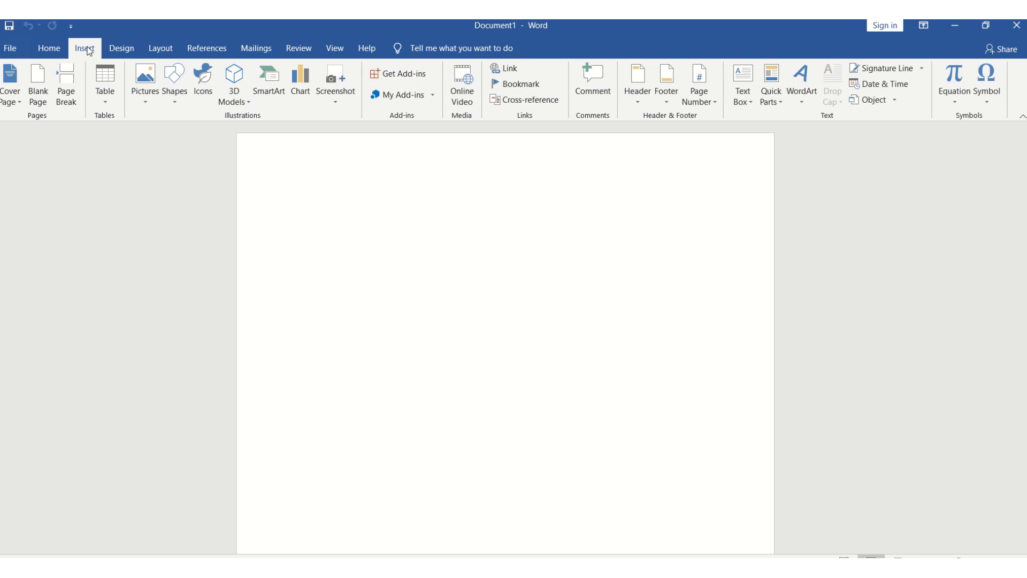
Step: Look through the built-in cover page designs and insert the Filigree cover page
{"action": "left_click", "coordinate": [61, 54]}
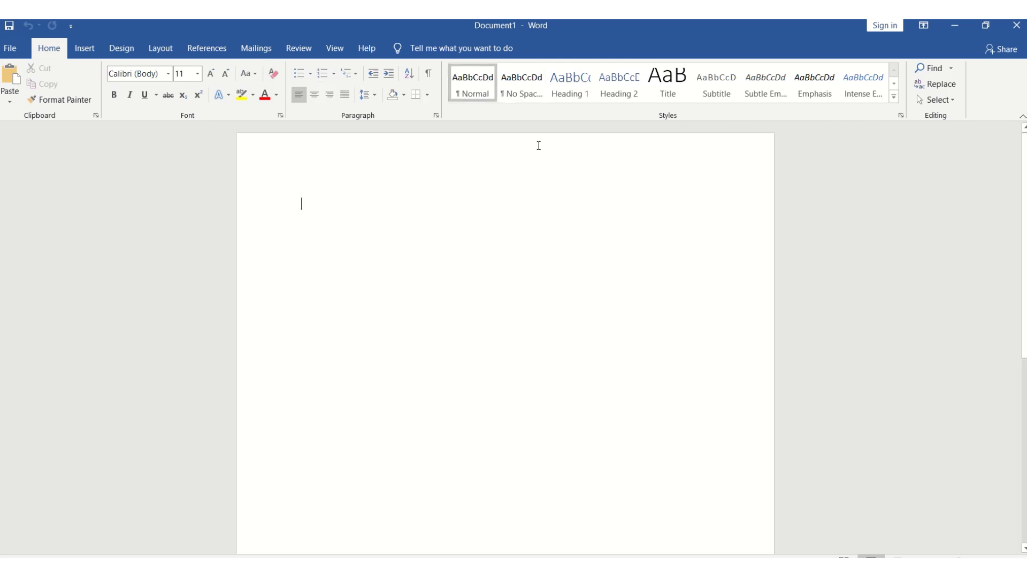
{"action": "left_click", "coordinate": [92, 50]}
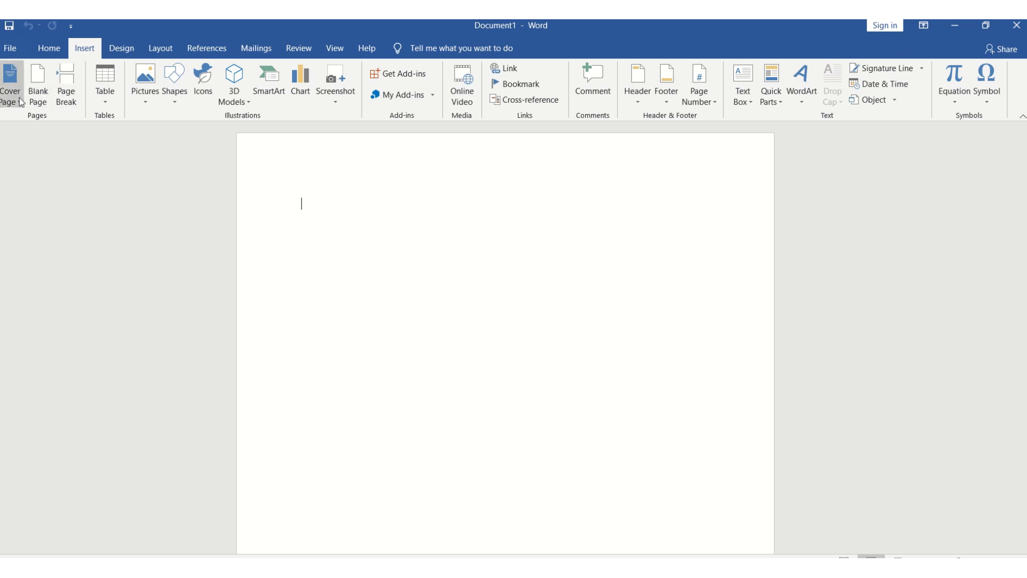
{"action": "left_click", "coordinate": [19, 97]}
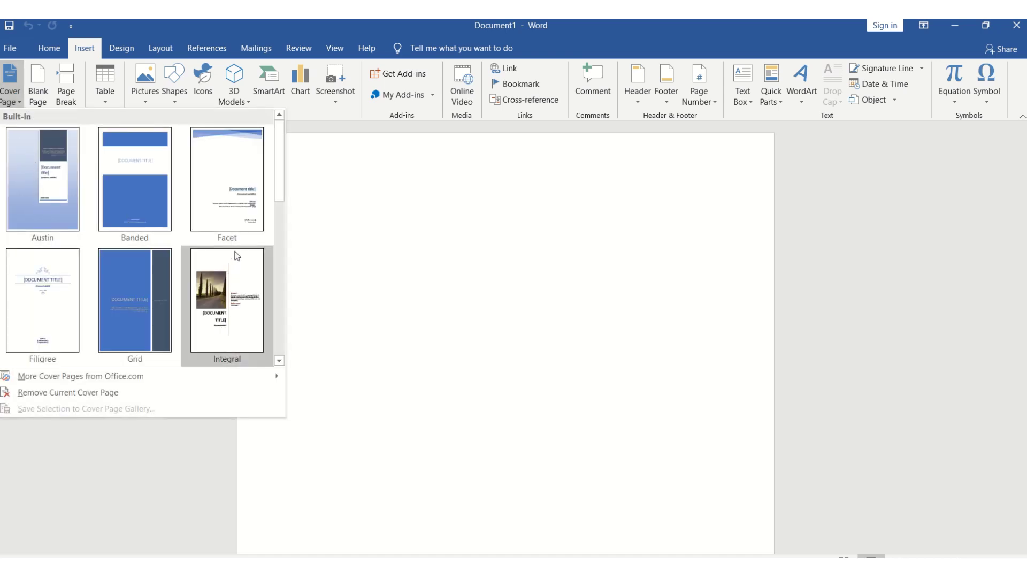
{"action": "left_click", "coordinate": [279, 261]}
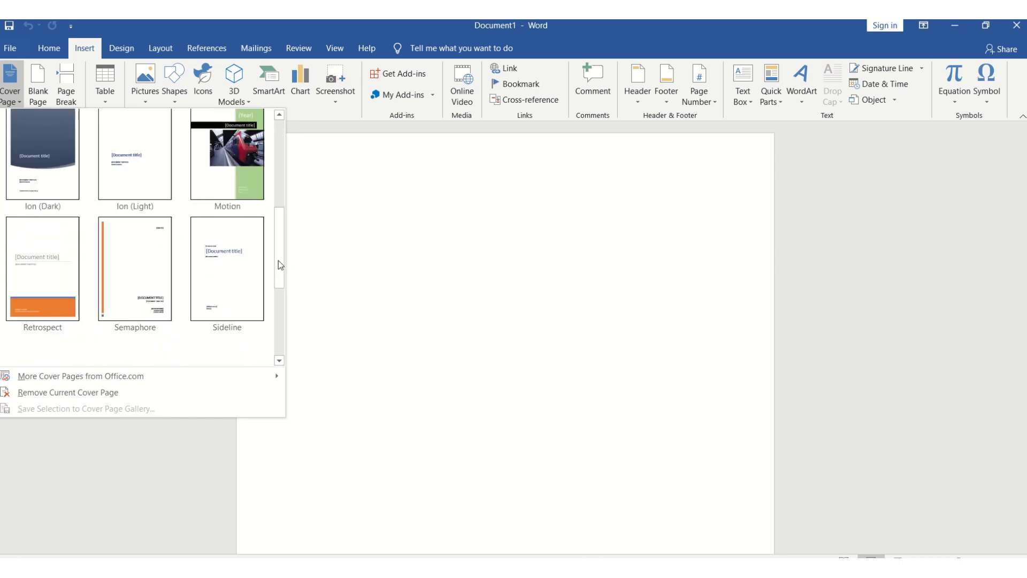
{"action": "left_click", "coordinate": [278, 298]}
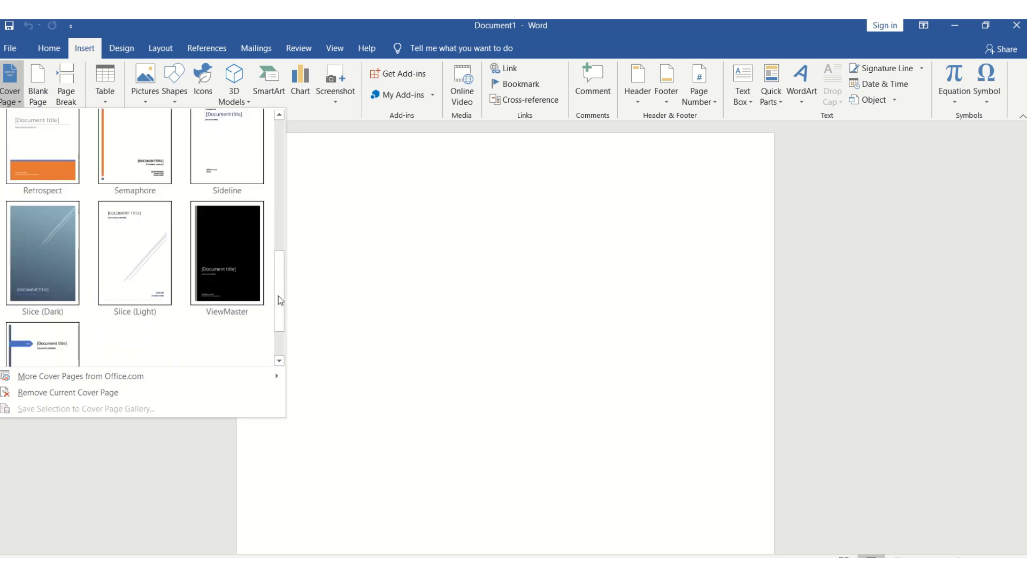
{"action": "left_click", "coordinate": [280, 342]}
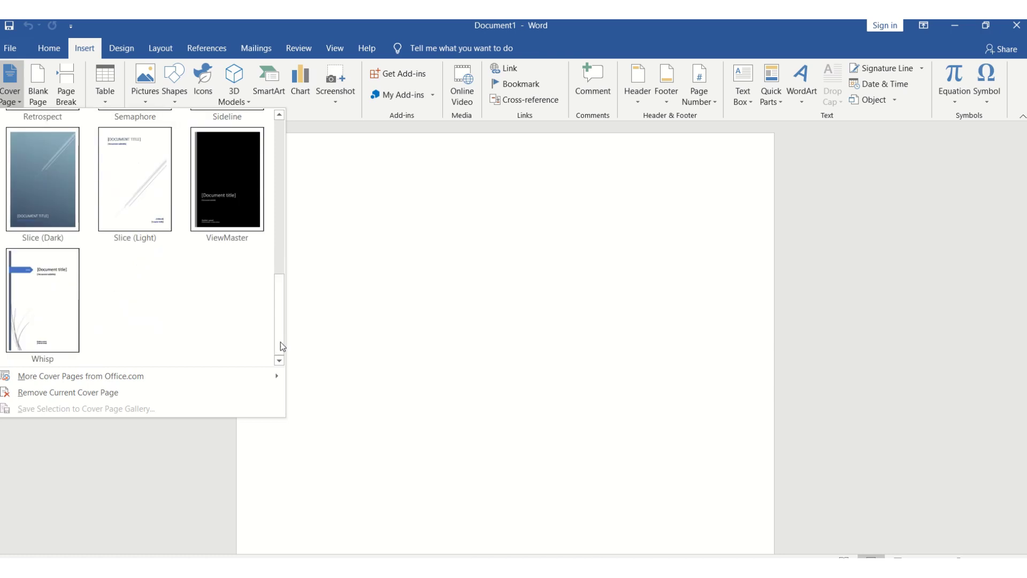
{"action": "left_click_drag", "start_coordinate": [278, 257], "coordinate": [289, 85]}
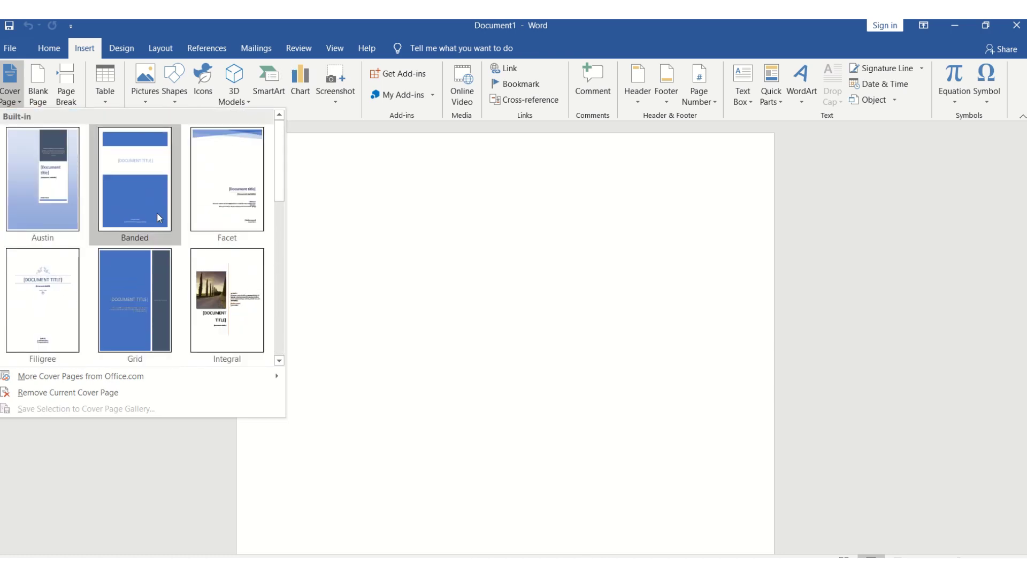
{"action": "left_click", "coordinate": [84, 284]}
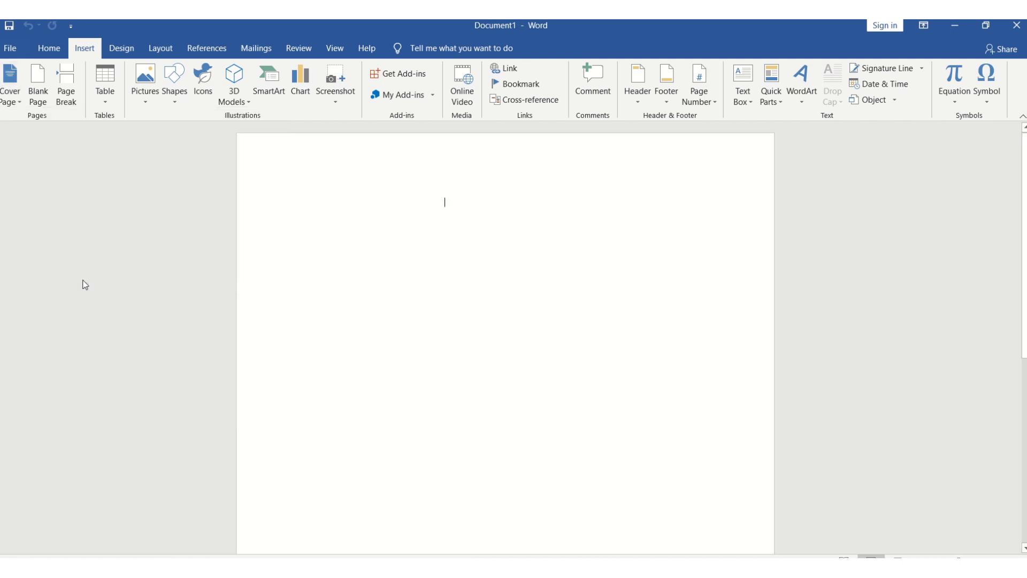
Step: Replace the cover page's document title placeholder with "MS OFFICE"
{"action": "left_click", "coordinate": [629, 355]}
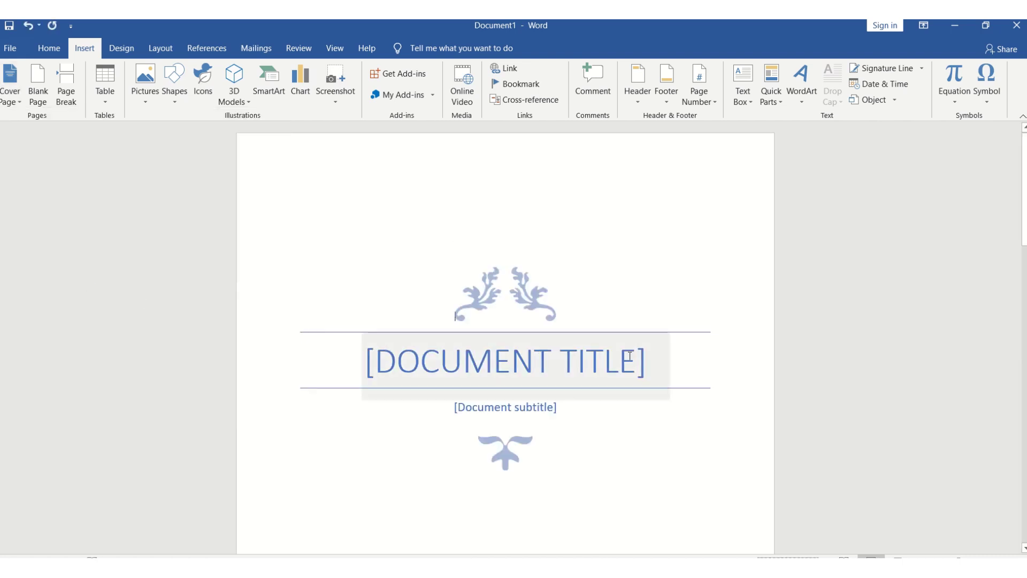
{"action": "key", "text": "Delete"}
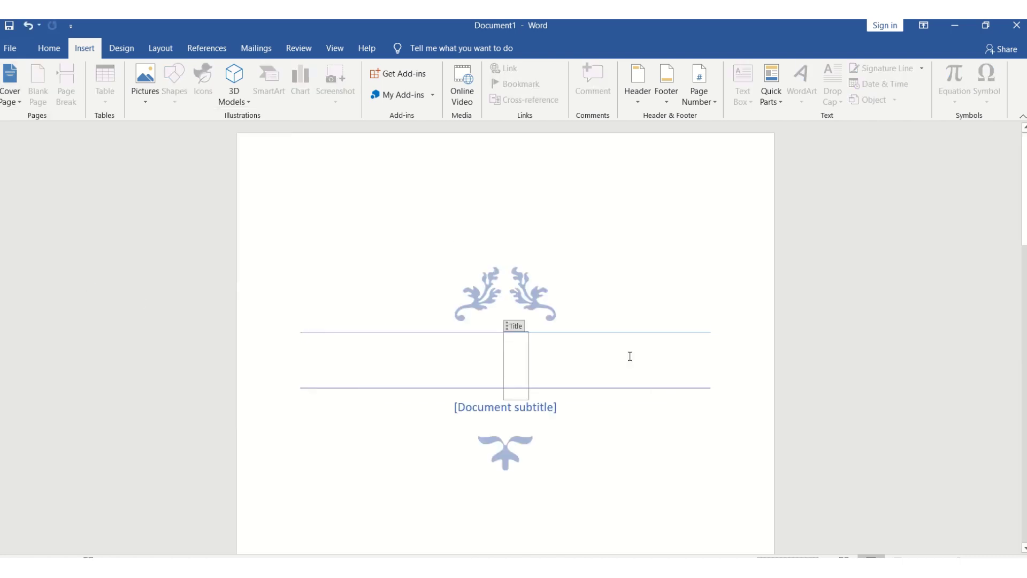
{"action": "type", "text": "MS "}
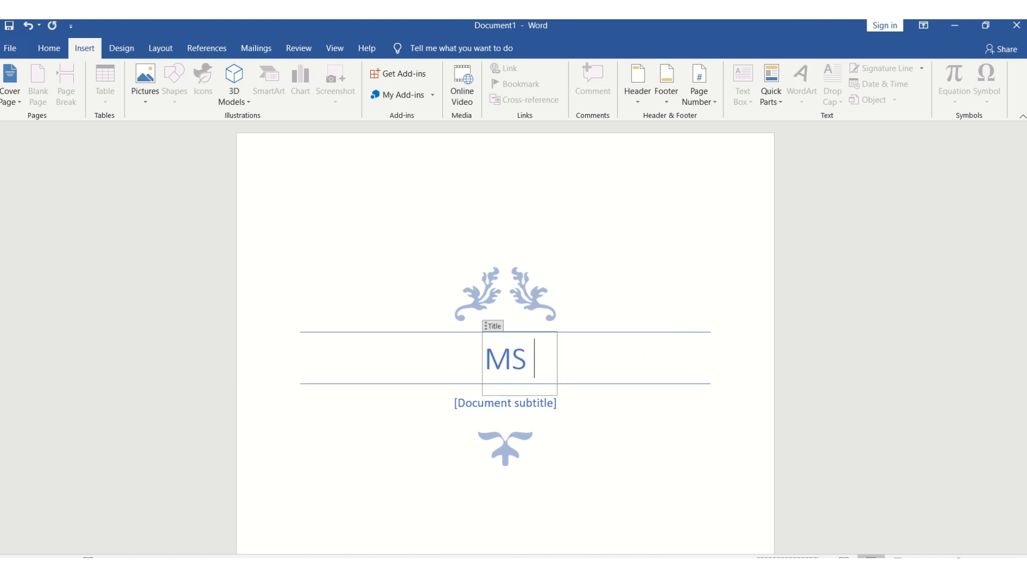
{"action": "type", "text": "OFFICE"}
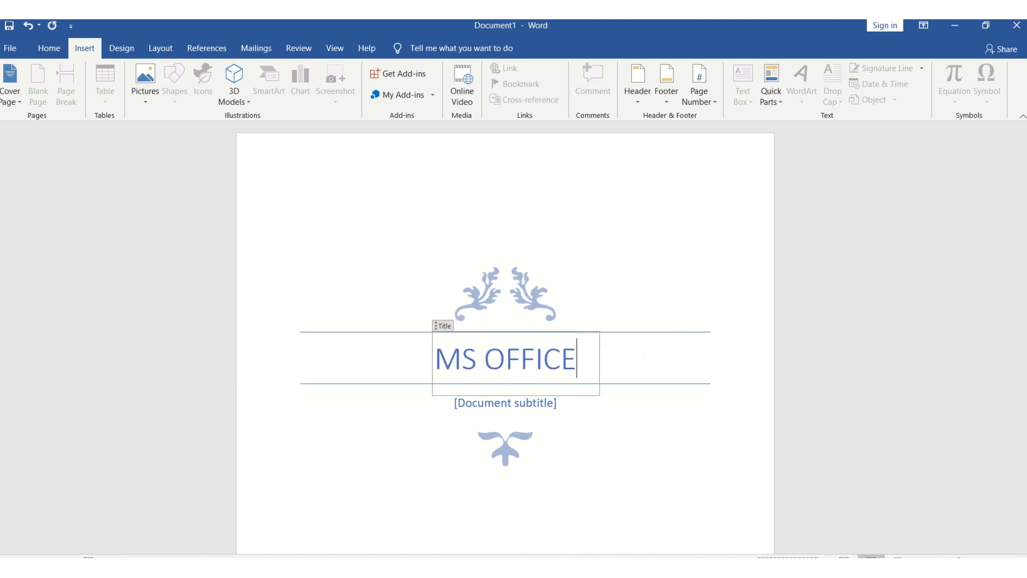
Step: Replace the cover page's document subtitle placeholder with "MS WORD"
{"action": "left_click", "coordinate": [588, 404]}
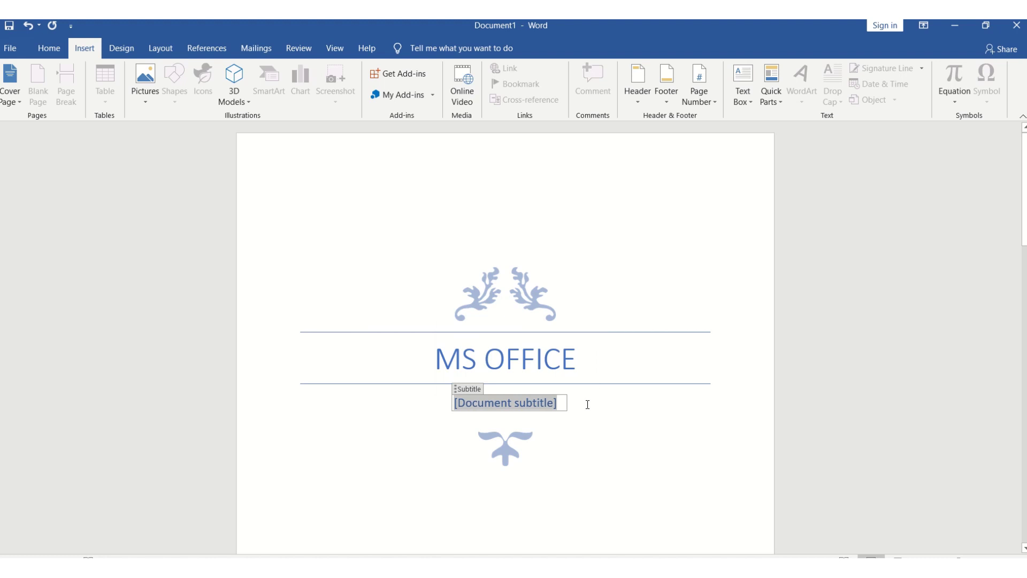
{"action": "key", "text": "Delete"}
{"action": "type", "text": "MS"}
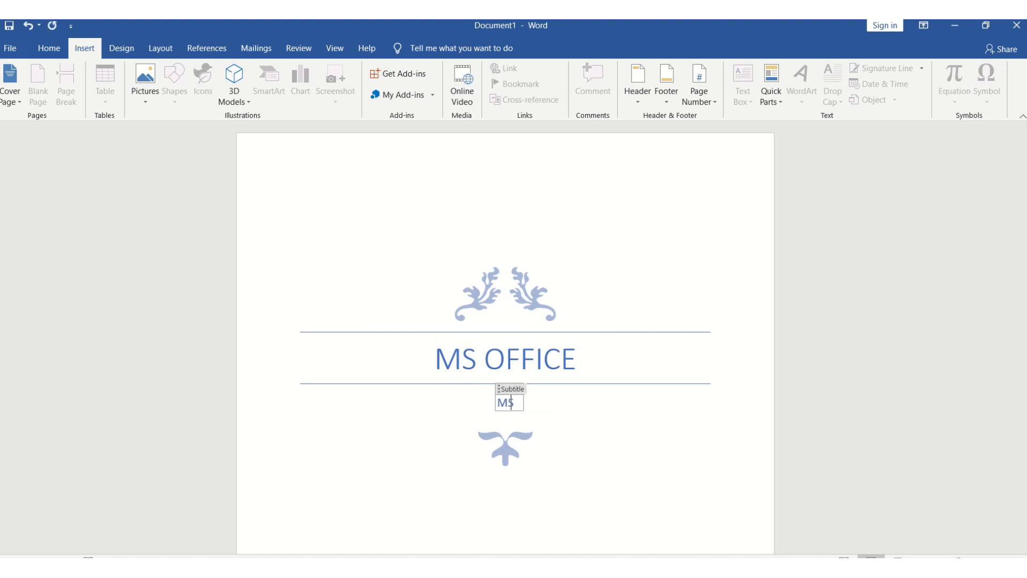
{"action": "type", "text": " WORD"}
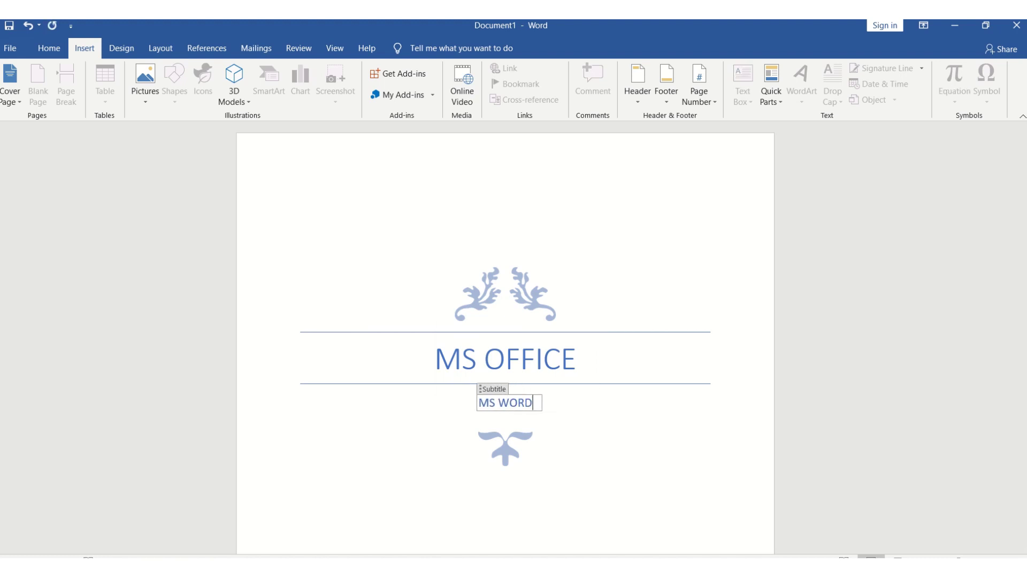
Step: Generate sample paragraphs with =RAND() on the page after the cover and add a blank page after them
{"action": "left_click", "coordinate": [614, 437]}
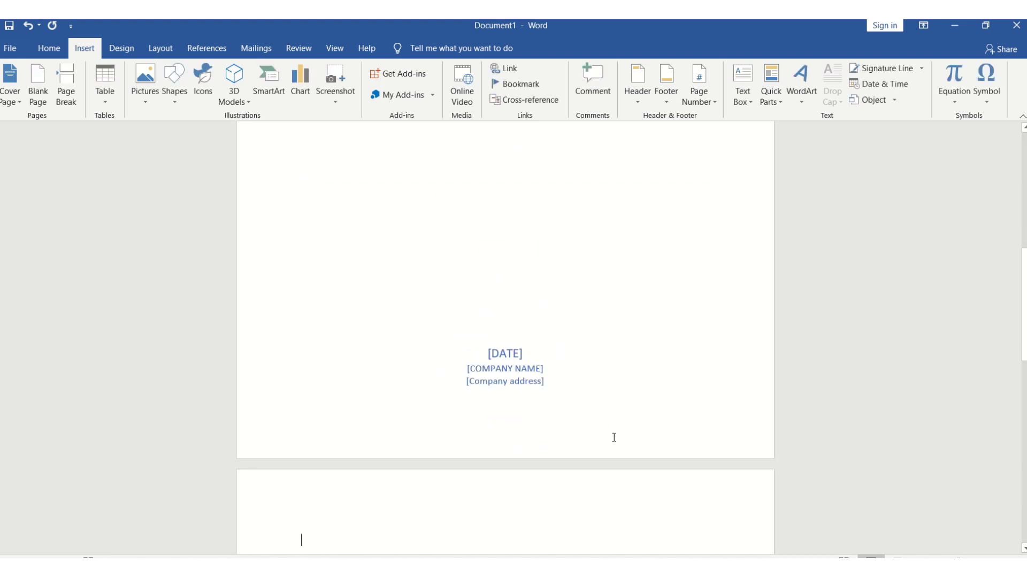
{"action": "type", "text": "=RAND"}
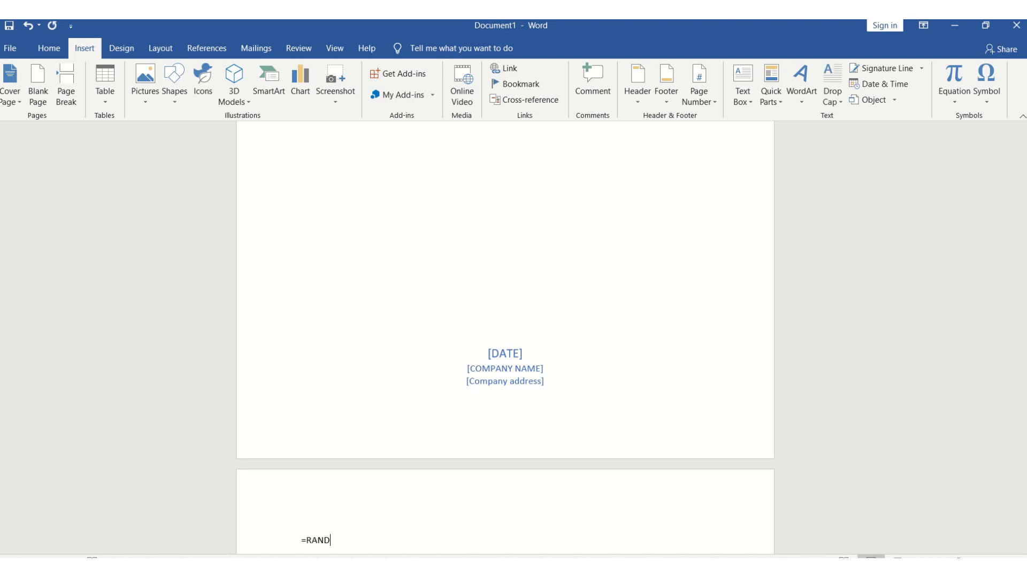
{"action": "type", "text": "()"}
{"action": "key", "text": "Return"}
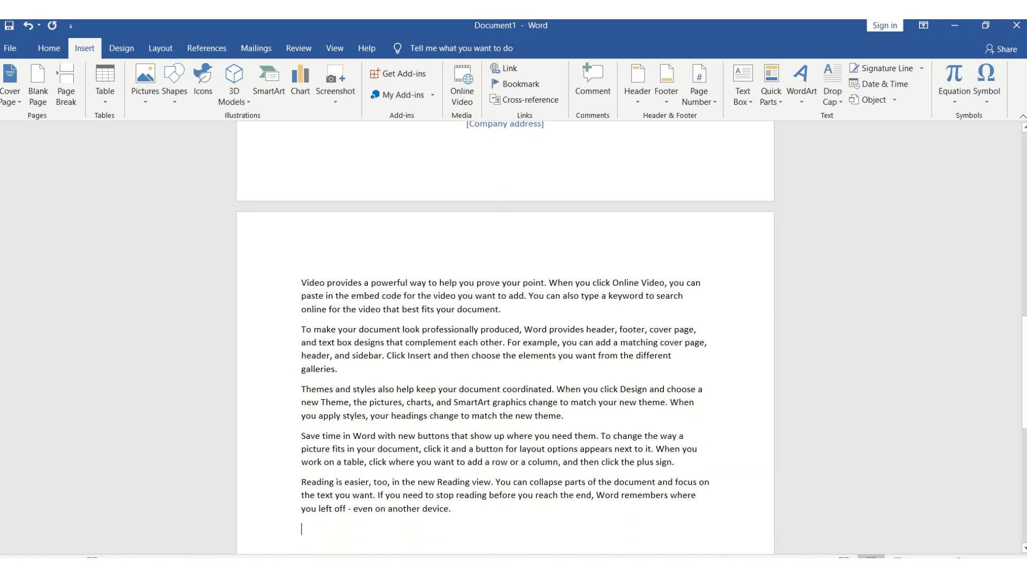
{"action": "left_click", "coordinate": [34, 102]}
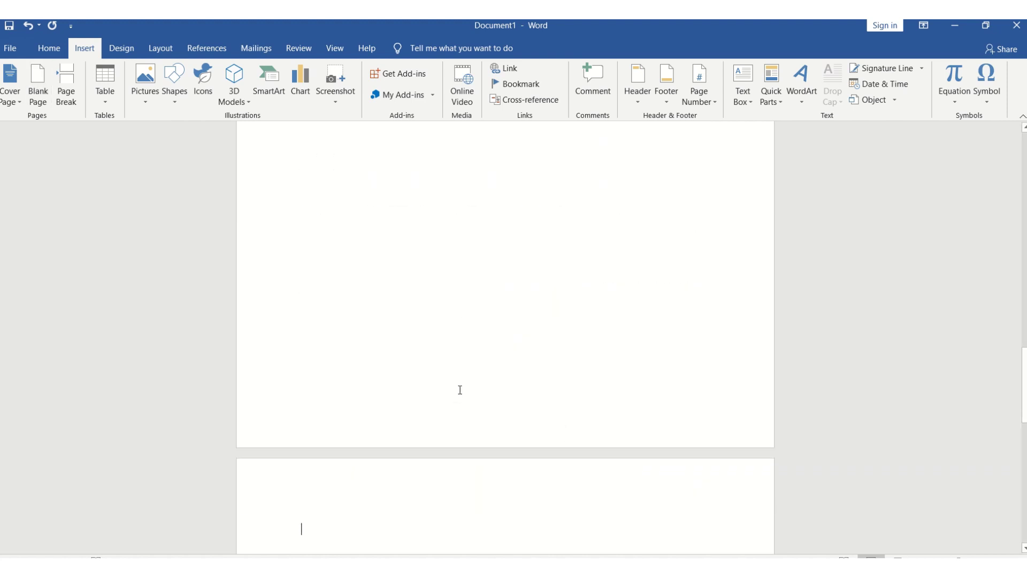
Step: Try a page break at the MS WORD subtitle on the cover page, check the following pages, and undo it
{"action": "key", "text": "ctrl+Home"}
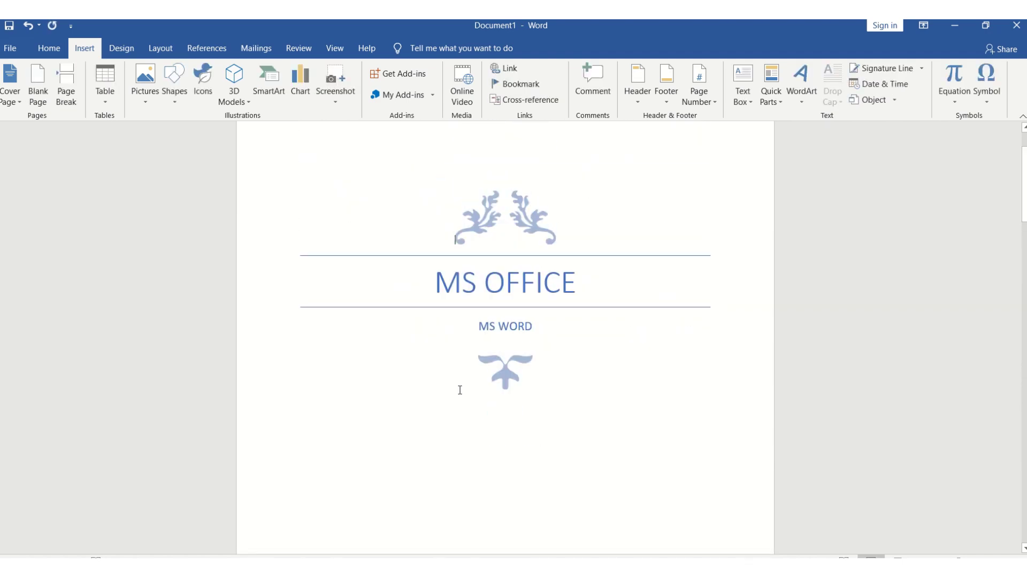
{"action": "key", "text": "Down"}
{"action": "key", "text": "Down"}
{"action": "key", "text": "Down"}
{"action": "left_click", "coordinate": [72, 97]}
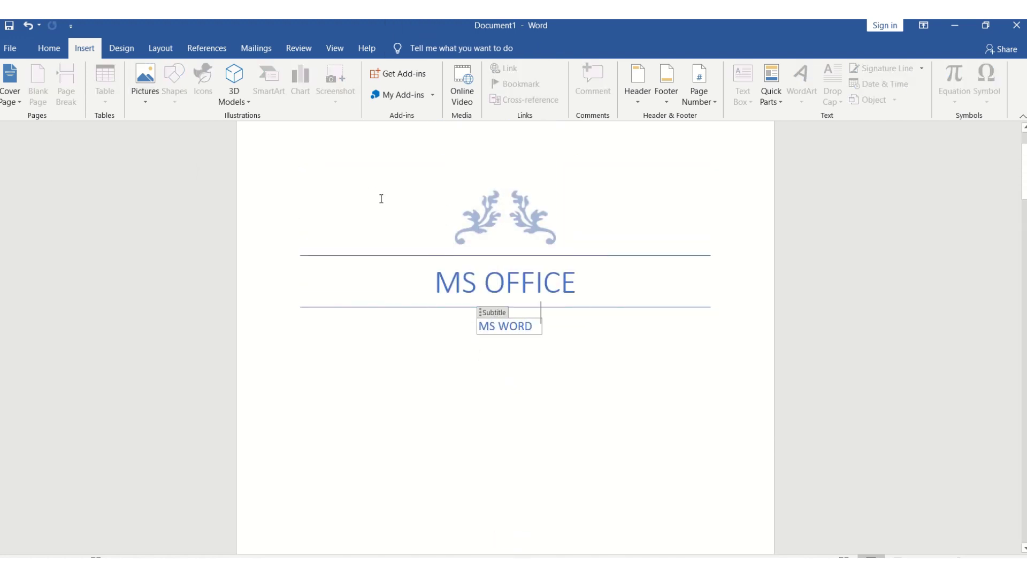
{"action": "key", "text": "Down"}
{"action": "key", "text": "Down"}
{"action": "key", "text": "Down"}
{"action": "key", "text": "Down"}
{"action": "key", "text": "Down"}
{"action": "key", "text": "Down"}
{"action": "key", "text": "Down"}
{"action": "key", "text": "Down"}
{"action": "key", "text": "Down"}
{"action": "key", "text": "Down"}
{"action": "key", "text": "Down"}
{"action": "key", "text": "Down"}
{"action": "key", "text": "Down"}
{"action": "key", "text": "Down"}
{"action": "key", "text": "Down"}
{"action": "key", "text": "Down"}
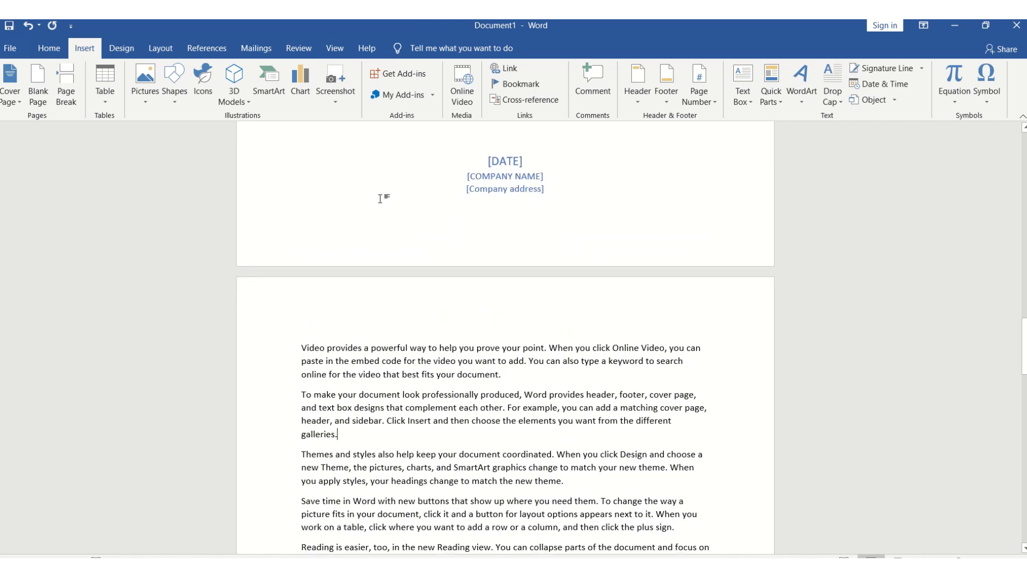
{"action": "key", "text": "ctrl+z"}
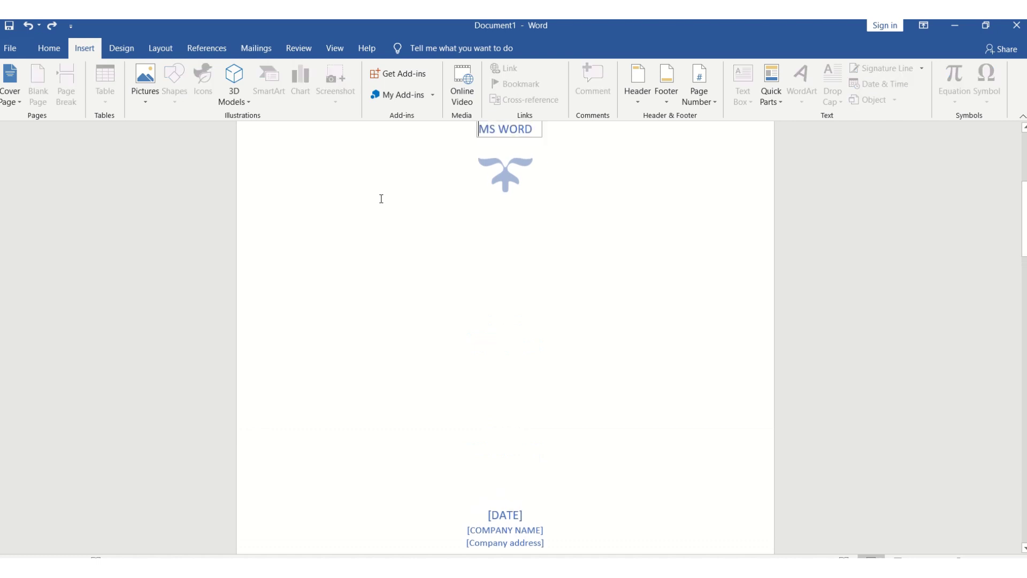
Step: Insert a page break before the first sample paragraph, "Video provides a powerful way", on the page after the cover
{"action": "key", "text": "Down"}
{"action": "key", "text": "Down"}
{"action": "key", "text": "Down"}
{"action": "key", "text": "Down"}
{"action": "key", "text": "Down"}
{"action": "key", "text": "Down"}
{"action": "key", "text": "Down"}
{"action": "key", "text": "Down"}
{"action": "key", "text": "Down"}
{"action": "key", "text": "Down"}
{"action": "key", "text": "Down"}
{"action": "key", "text": "Down"}
{"action": "key", "text": "Down"}
{"action": "key", "text": "Down"}
{"action": "key", "text": "Down"}
{"action": "key", "text": "Down"}
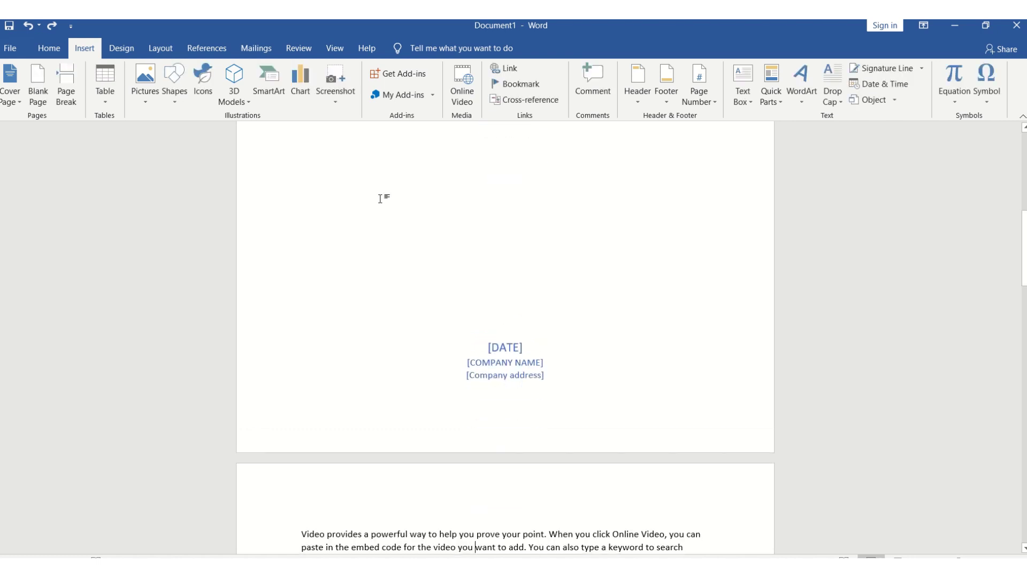
{"action": "key", "text": "Down"}
{"action": "key", "text": "Down"}
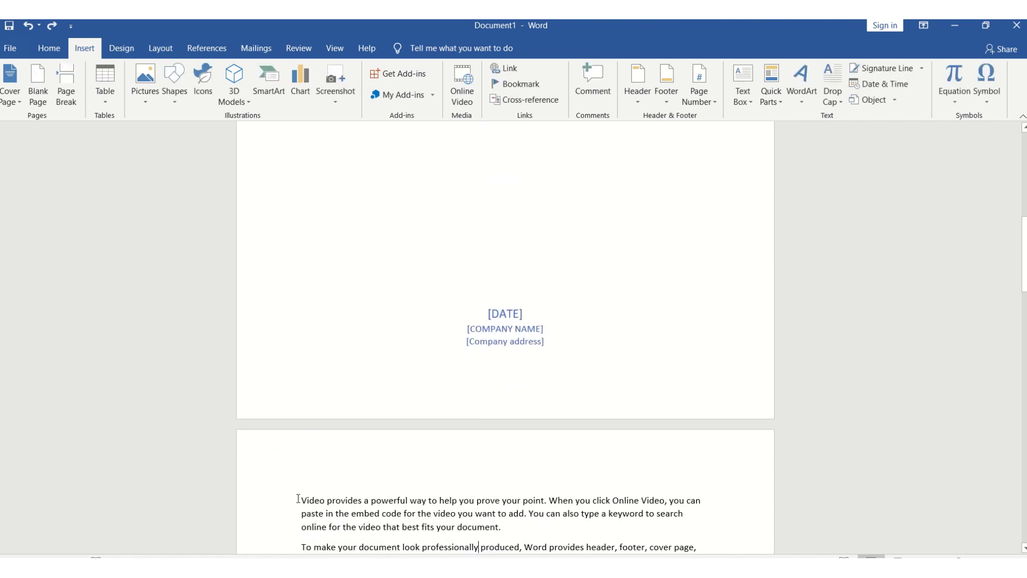
{"action": "key", "text": "ctrl+Up"}
{"action": "key", "text": "ctrl+Up"}
{"action": "left_click", "coordinate": [65, 70]}
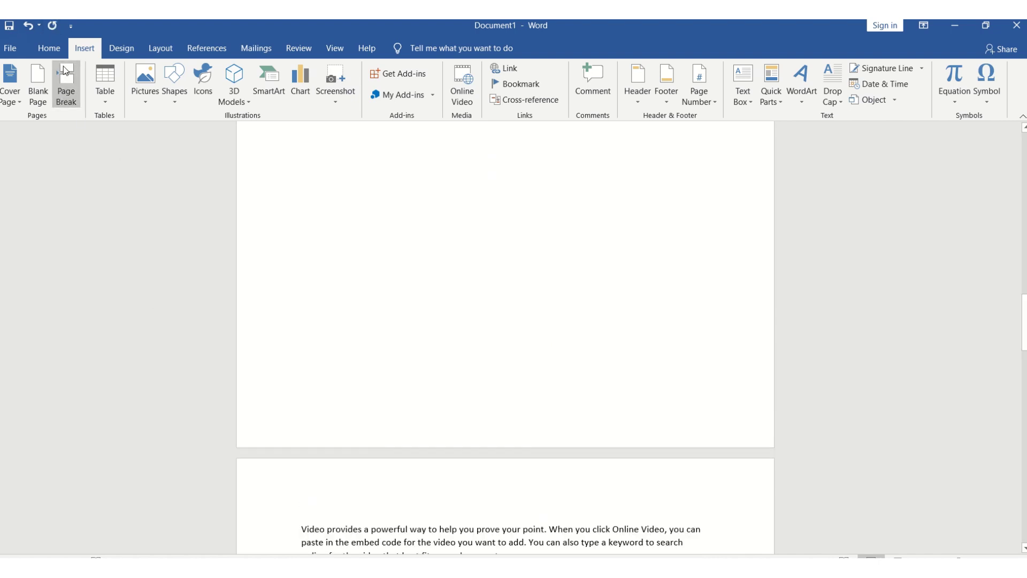
Step: Review the cover page and the pages around the new page break before the sample text
{"action": "left_click", "coordinate": [430, 290]}
{"action": "scroll", "coordinate": [429, 289], "scroll_direction": "up", "scroll_amount": 10}
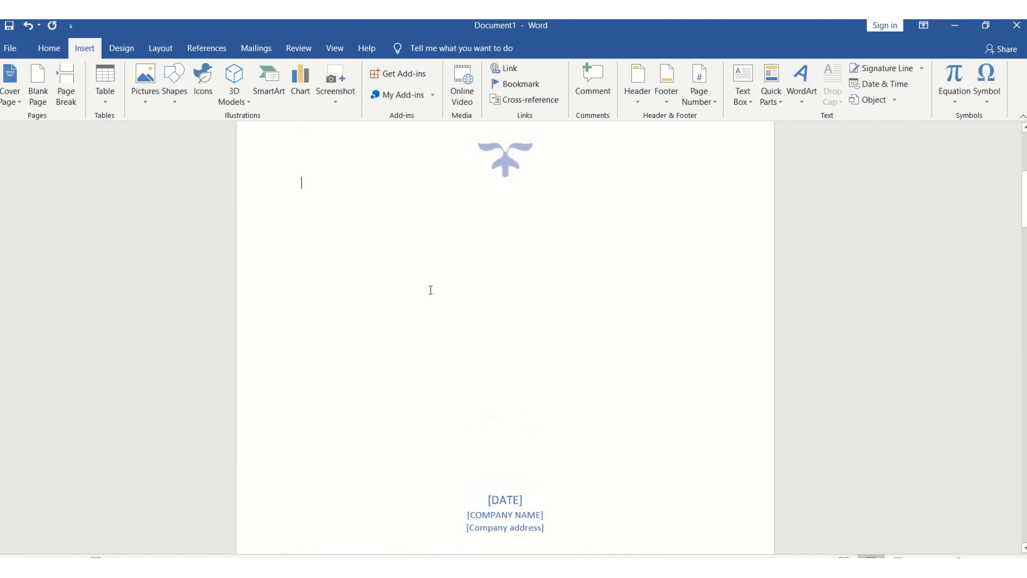
{"action": "scroll", "coordinate": [430, 290], "scroll_direction": "down", "scroll_amount": 15}
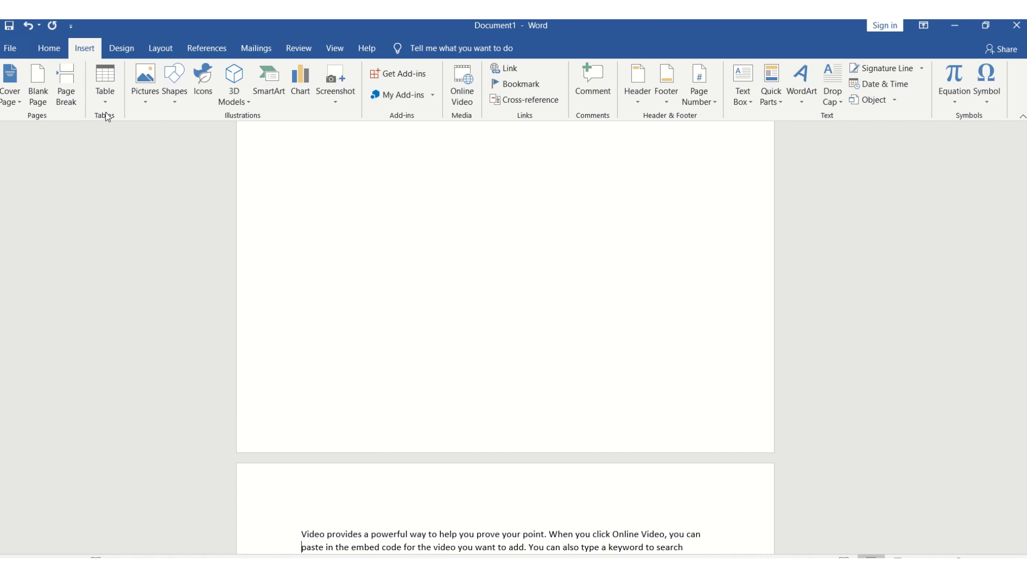
{"action": "key", "text": "Page_Up"}
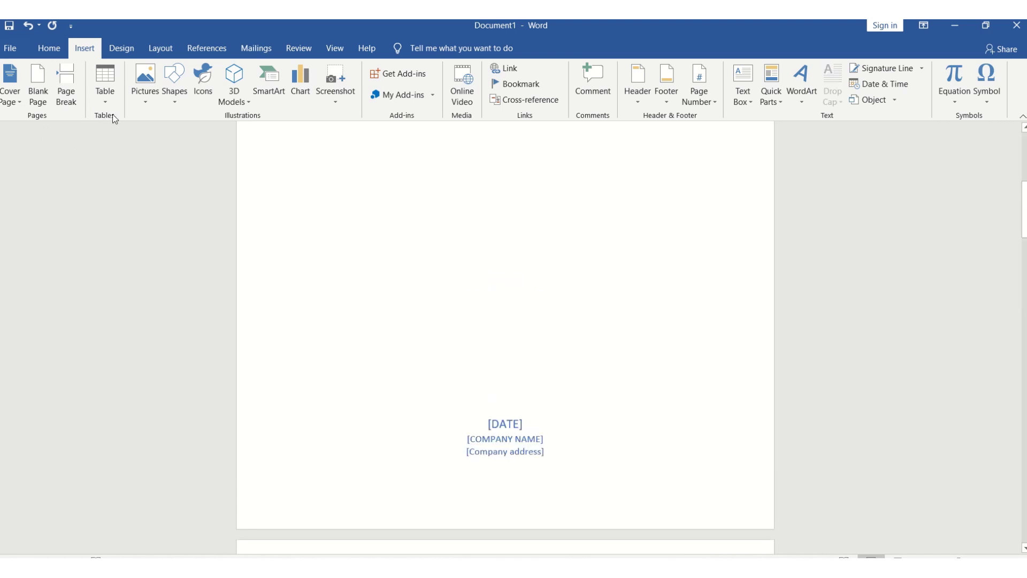
{"action": "scroll", "coordinate": [179, 209], "scroll_direction": "down", "scroll_amount": 1}
{"action": "key", "text": "ctrl+z"}
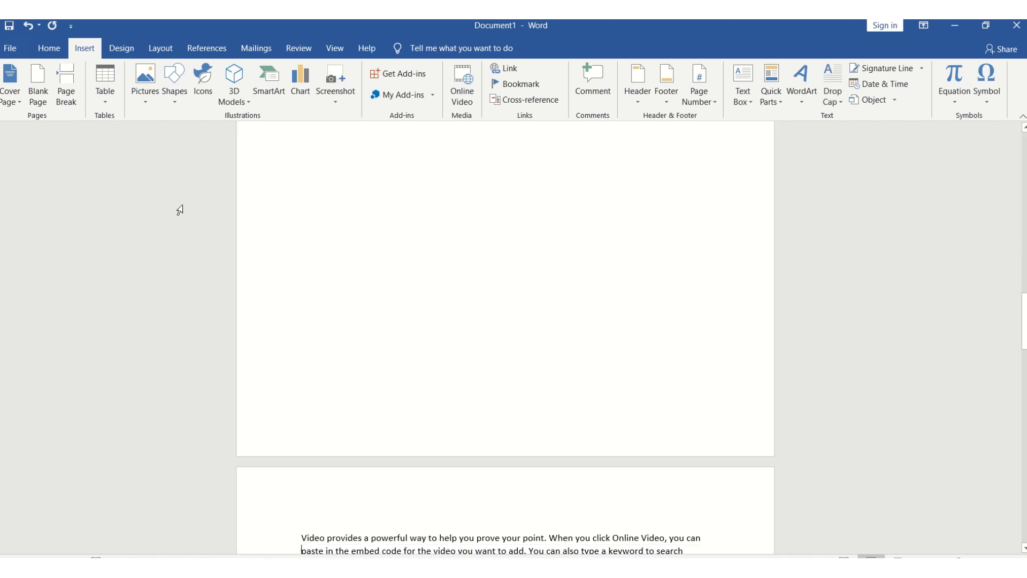
{"action": "key", "text": "ctrl+z"}
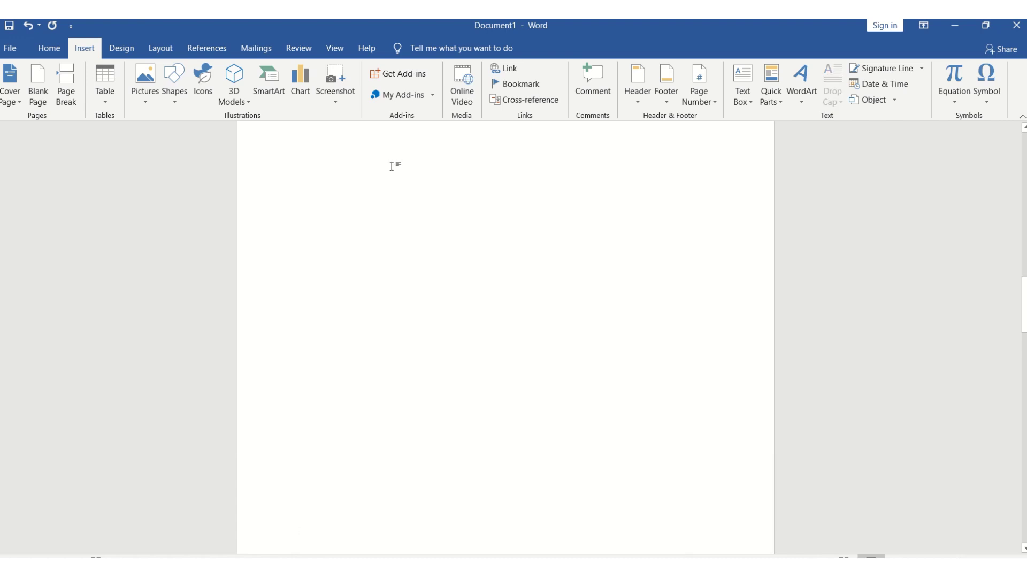
Step: Insert a table of 10 columns by 8 rows on the blank page after the cover page
{"action": "left_click", "coordinate": [232, 145]}
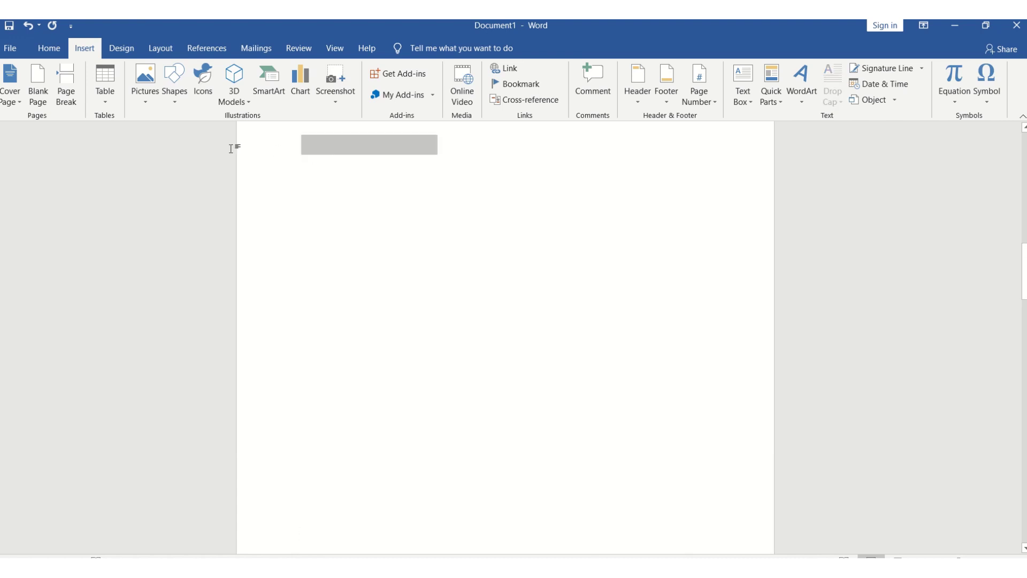
{"action": "left_click", "coordinate": [104, 101]}
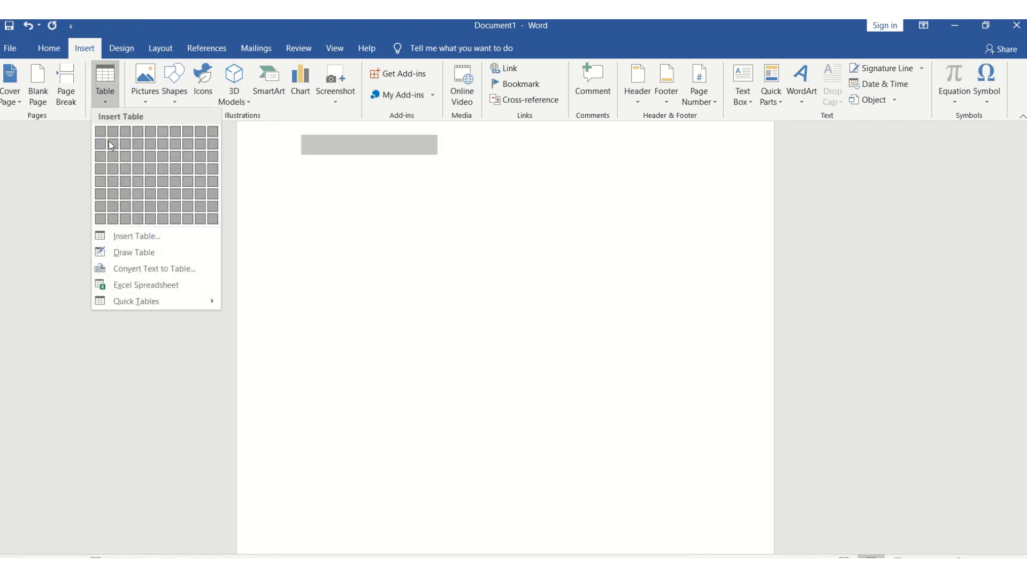
{"action": "left_click", "coordinate": [324, 188]}
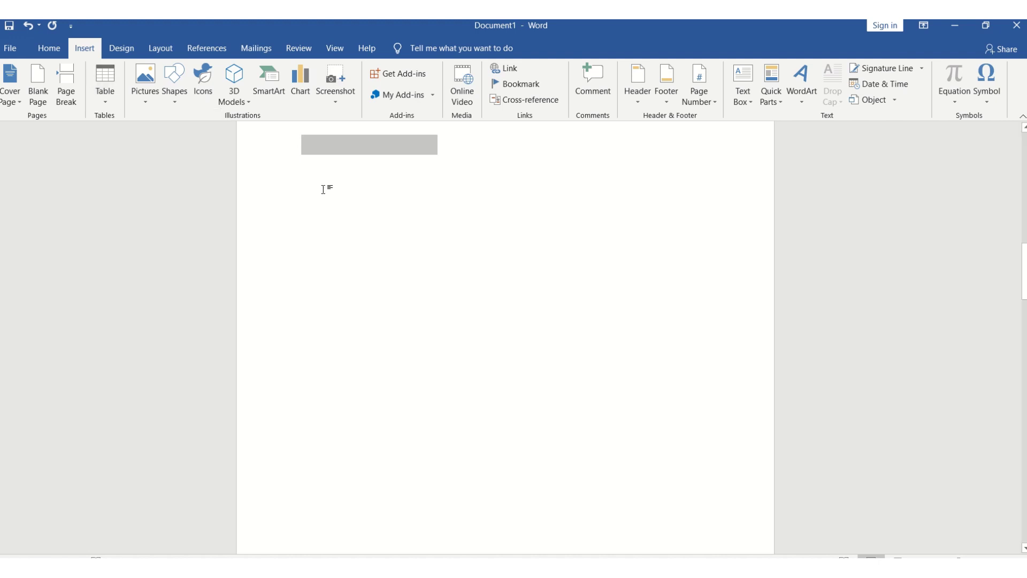
{"action": "left_click", "coordinate": [323, 189]}
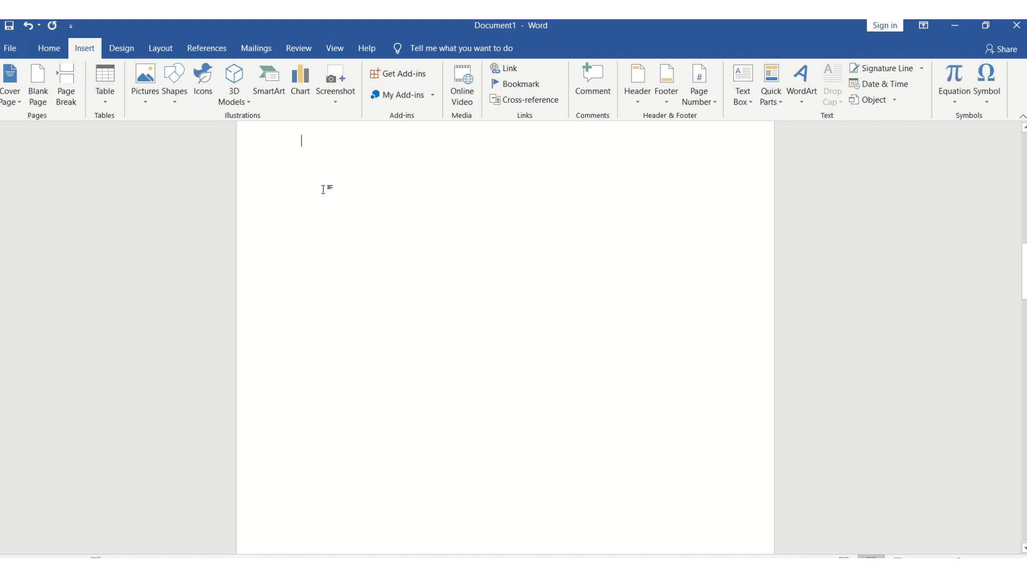
{"action": "left_click", "coordinate": [110, 104]}
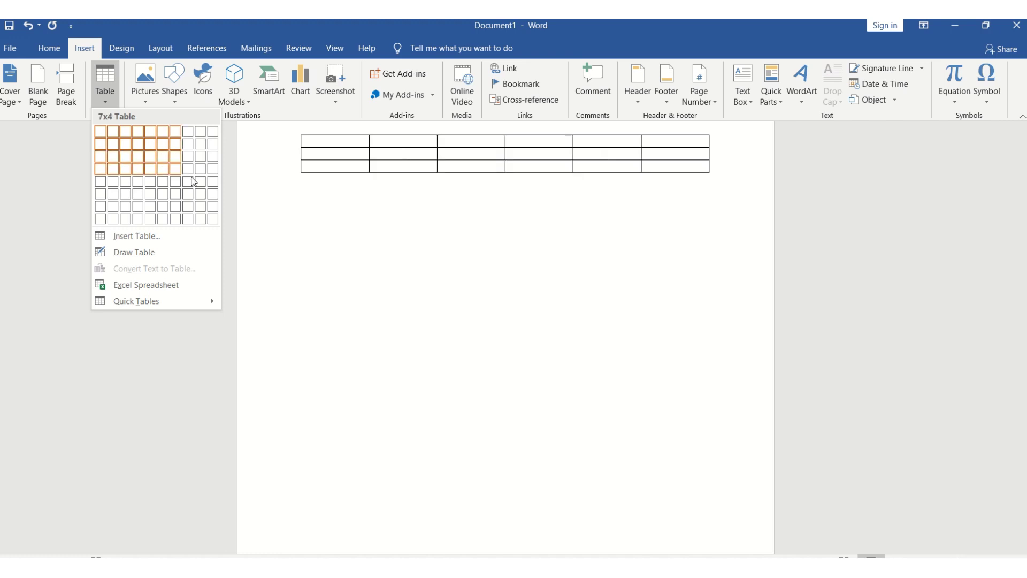
{"action": "left_click", "coordinate": [218, 217]}
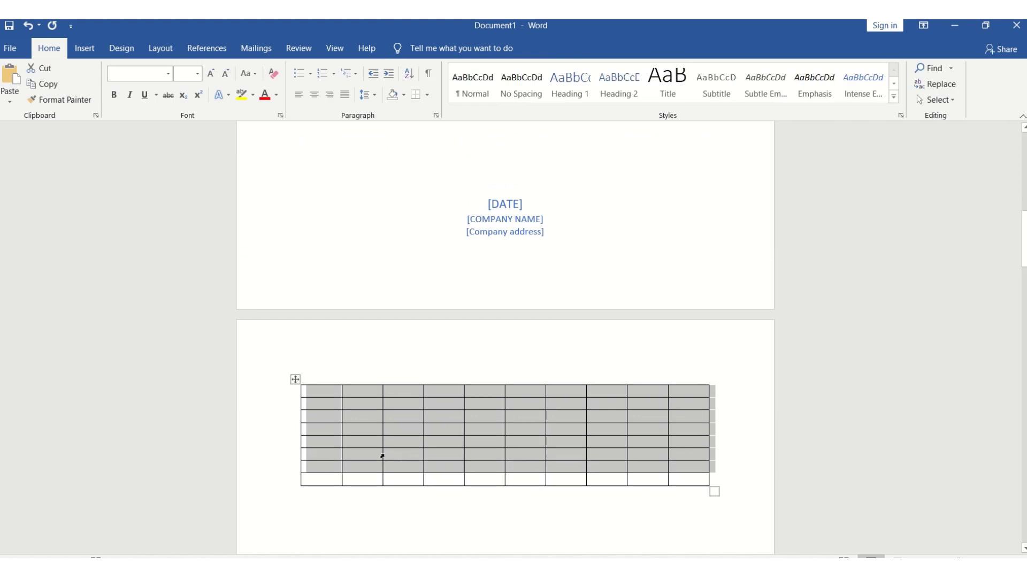
{"action": "left_click", "coordinate": [385, 514]}
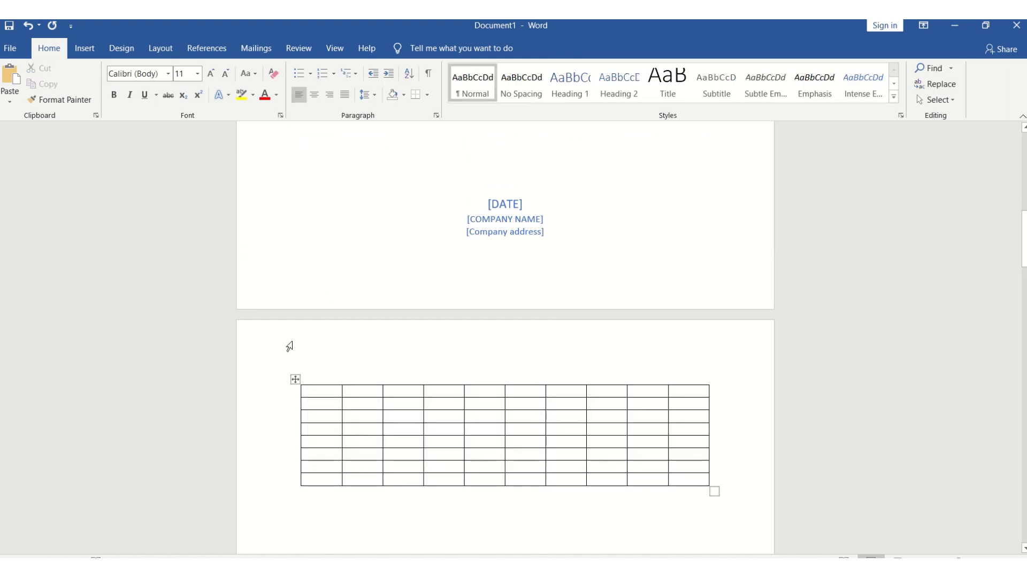
Step: Insert a second 10 by 8 table directly above the sample paragraphs
{"action": "left_click", "coordinate": [89, 48]}
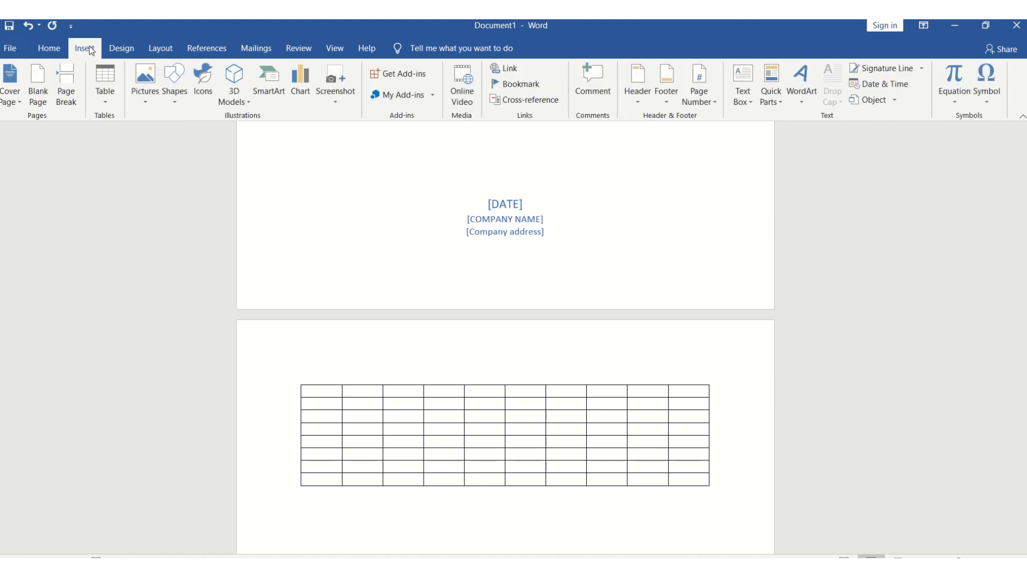
{"action": "left_click", "coordinate": [99, 94]}
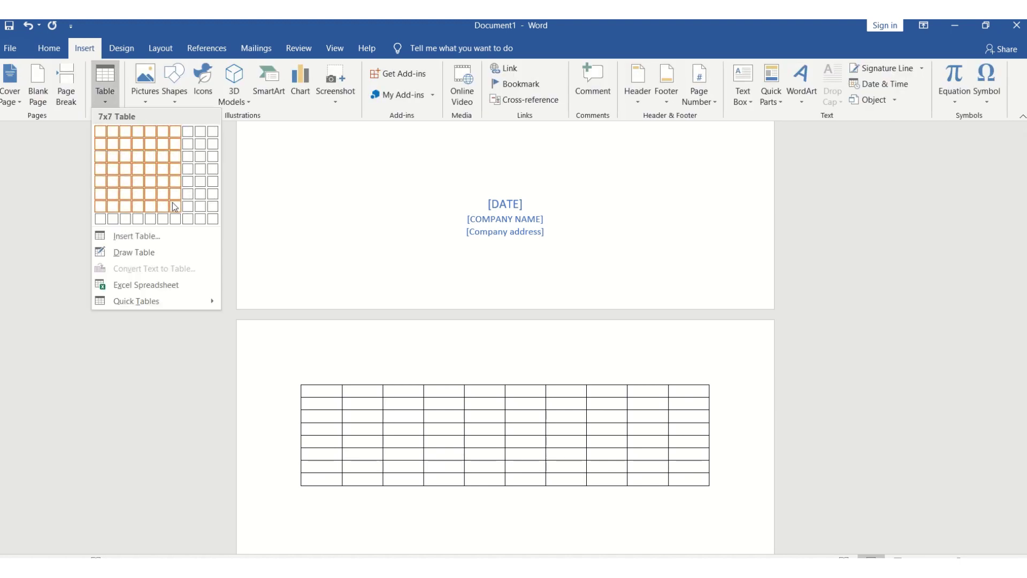
{"action": "left_click", "coordinate": [216, 219]}
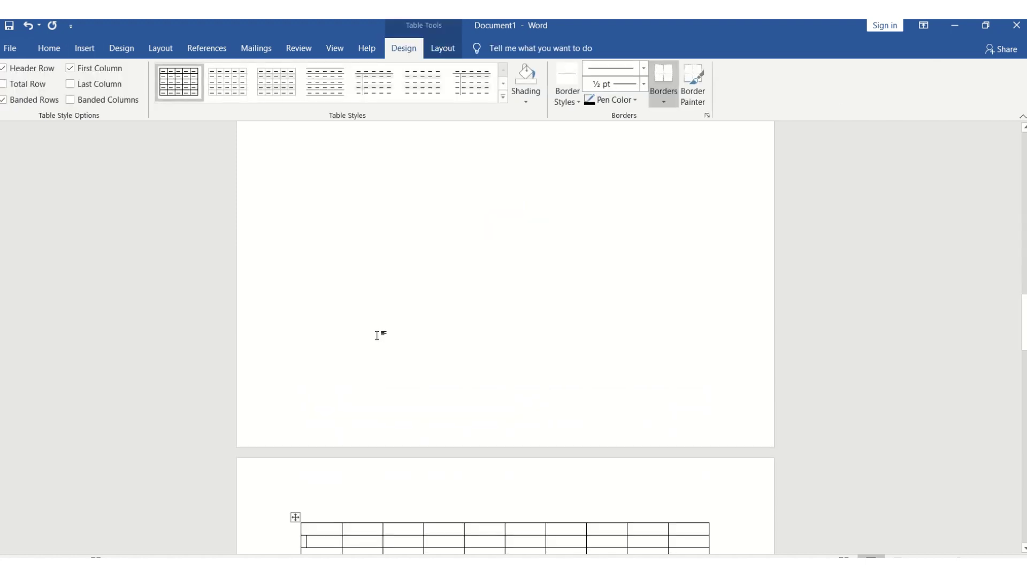
Step: Examine the table above the sample paragraphs and return to the end of the first table on the page after the cover
{"action": "key", "text": "Down"}
{"action": "key", "text": "Down"}
{"action": "key", "text": "Down"}
{"action": "key", "text": "Down"}
{"action": "key", "text": "Down"}
{"action": "key", "text": "Down"}
{"action": "key", "text": "Down"}
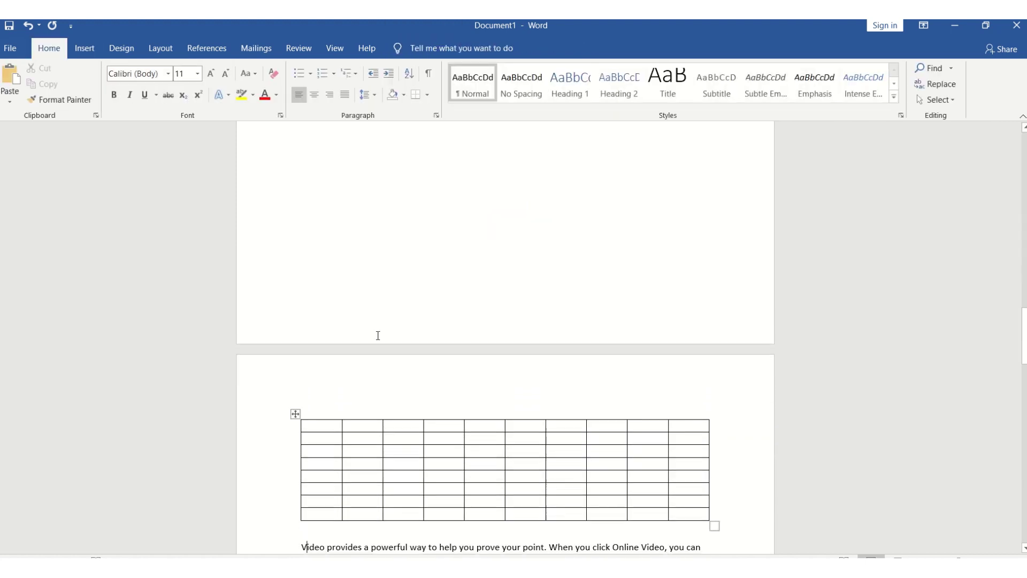
{"action": "key", "text": "Up"}
{"action": "key", "text": "Up"}
{"action": "key", "text": "Up"}
{"action": "key", "text": "Up"}
{"action": "key", "text": "Up"}
{"action": "key", "text": "Up"}
{"action": "key", "text": "Up"}
{"action": "key", "text": "Up"}
{"action": "key", "text": "Up"}
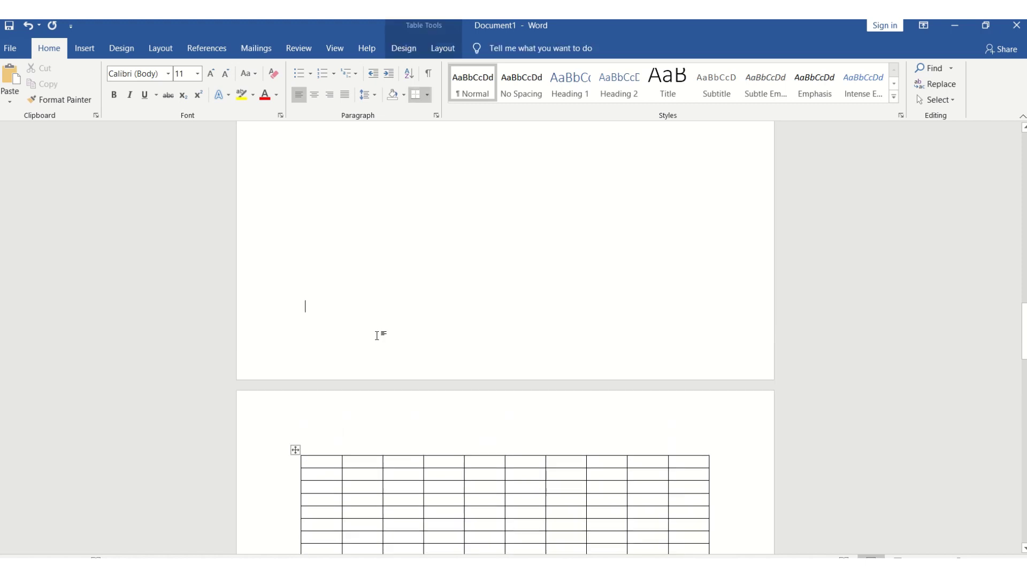
{"action": "scroll", "coordinate": [378, 336], "scroll_direction": "down", "scroll_amount": 8}
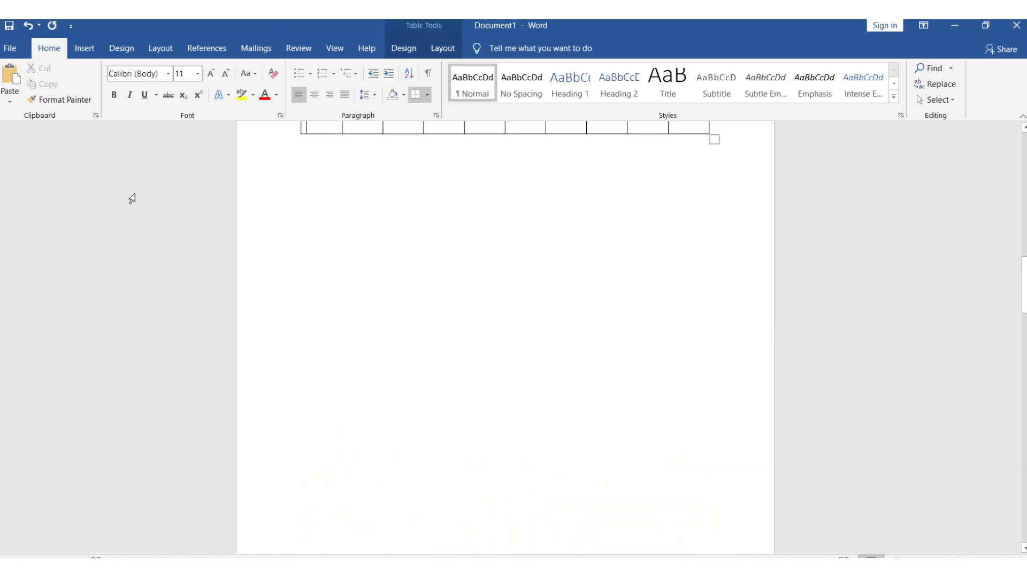
Step: View the column, row and AutoFit options for inserting a table, and close them without inserting one
{"action": "left_click", "coordinate": [83, 53]}
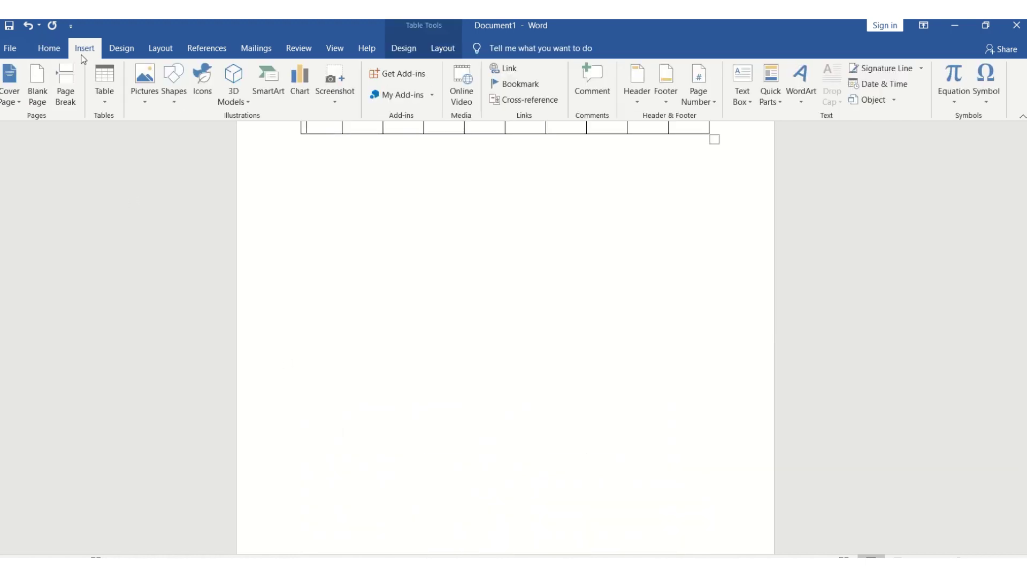
{"action": "left_click", "coordinate": [103, 100]}
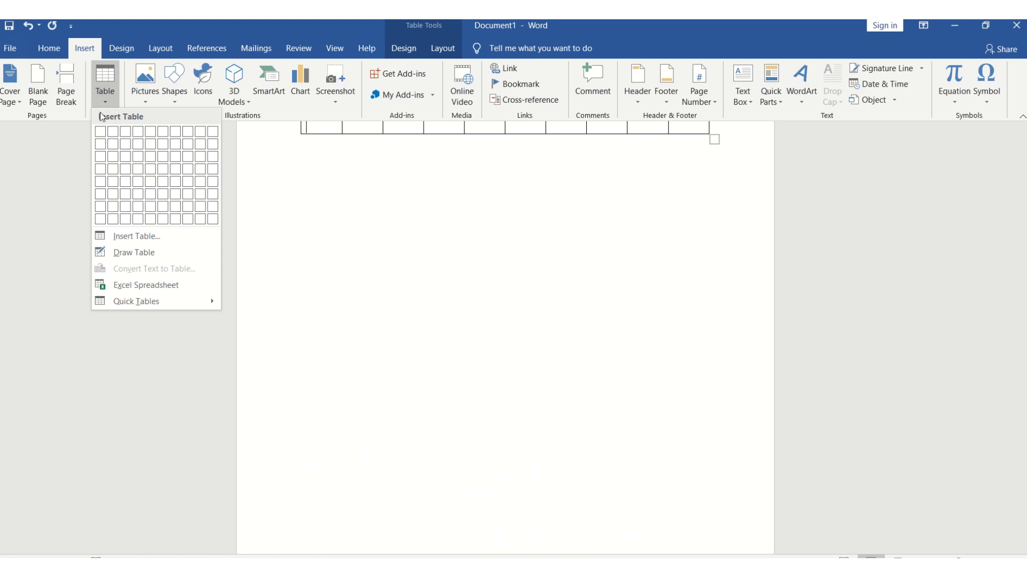
{"action": "left_click", "coordinate": [140, 236]}
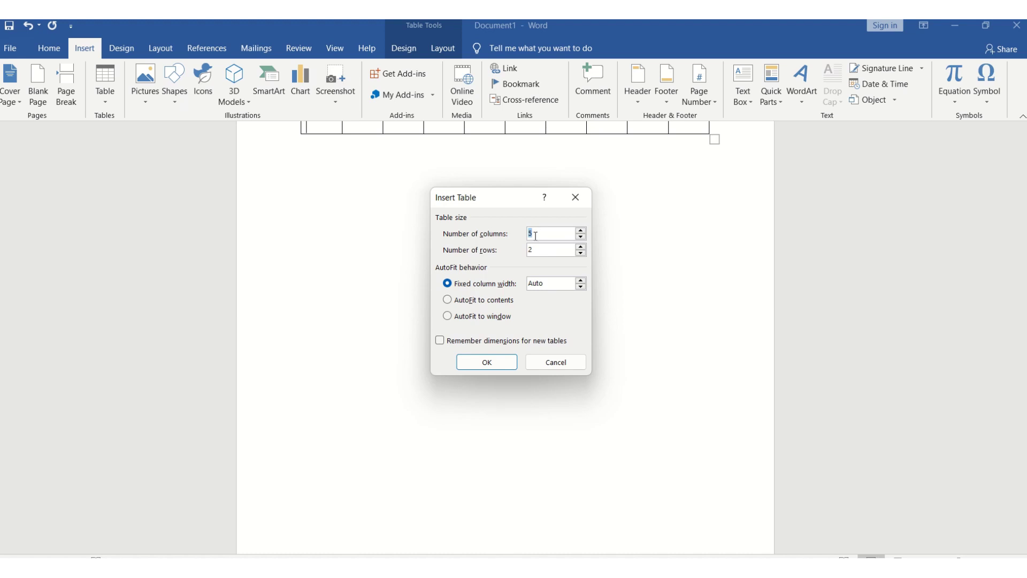
{"action": "left_click", "coordinate": [576, 198]}
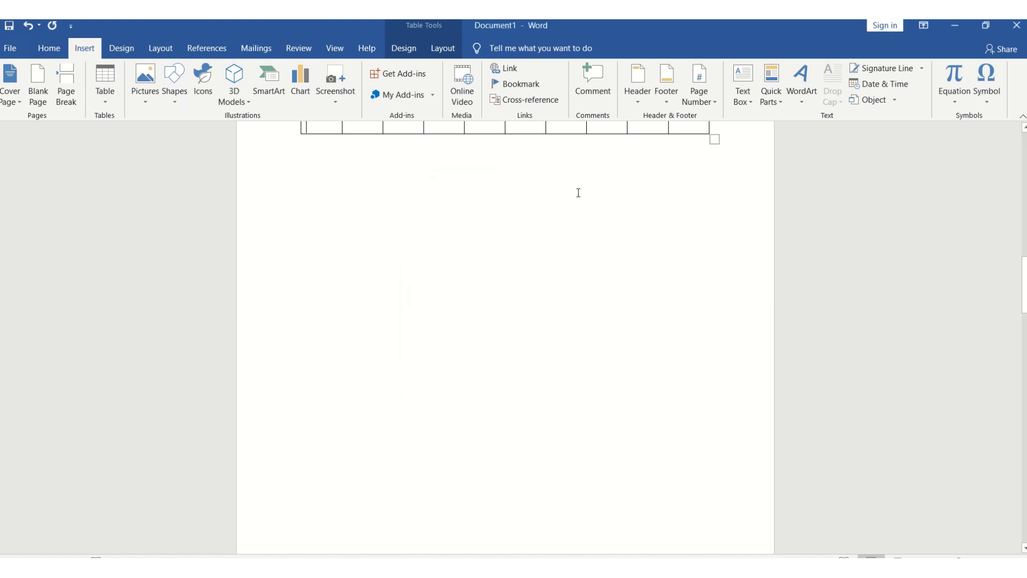
Step: Draw a freehand table about 12.38 cm wide and 12.32 cm high in the blank space below the first table
{"action": "left_click", "coordinate": [117, 89]}
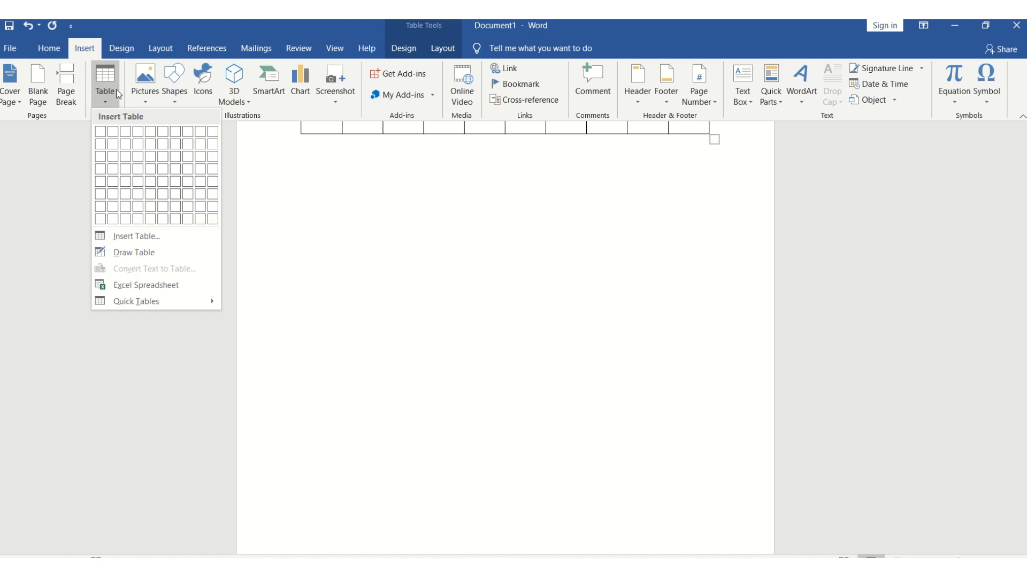
{"action": "left_click", "coordinate": [147, 246]}
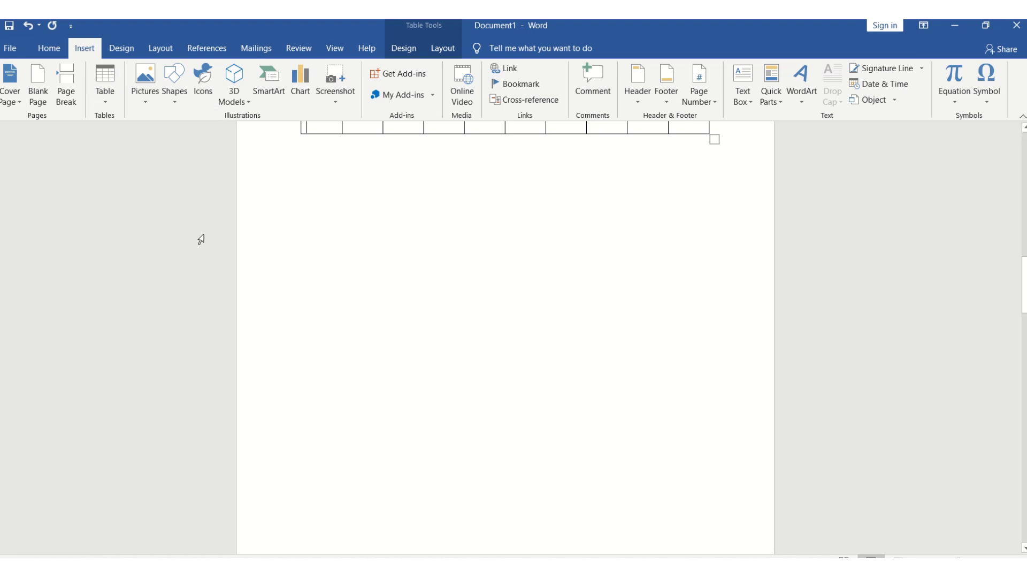
{"action": "left_click", "coordinate": [301, 192]}
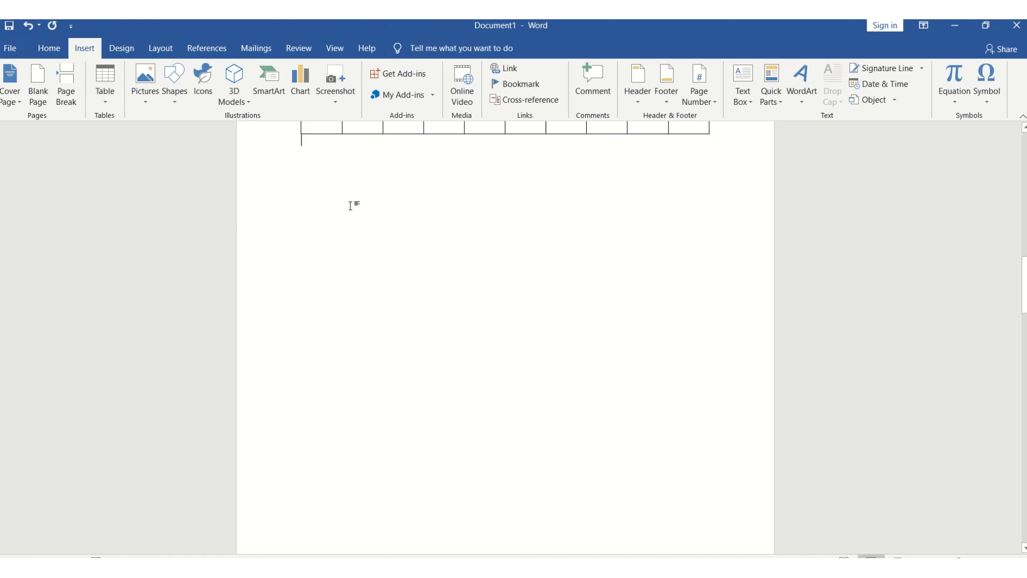
{"action": "left_click", "coordinate": [114, 89]}
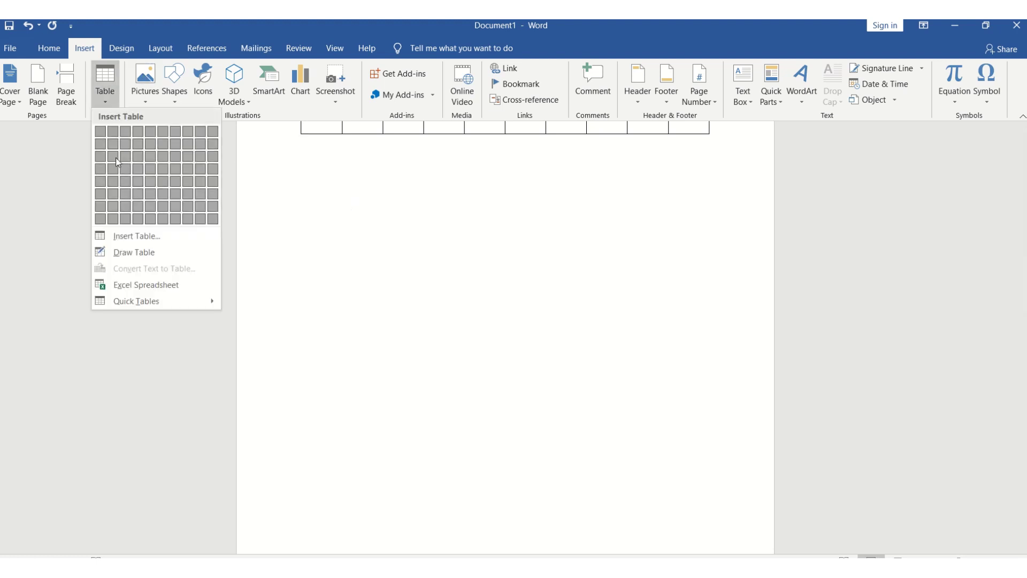
{"action": "left_click", "coordinate": [147, 251]}
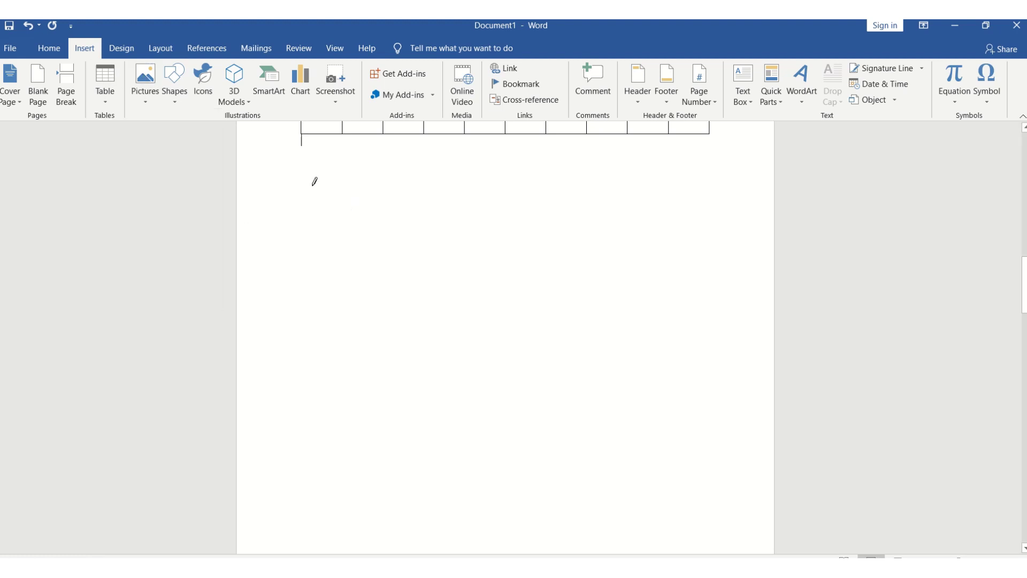
{"action": "mouse_move", "coordinate": [318, 190]}
{"action": "left_mouse_down"}
{"action": "mouse_move", "coordinate": [465, 280]}
{"action": "mouse_move", "coordinate": [587, 447]}
{"action": "mouse_move", "coordinate": [668, 499]}
{"action": "mouse_move", "coordinate": [638, 506]}
{"action": "left_mouse_up"}
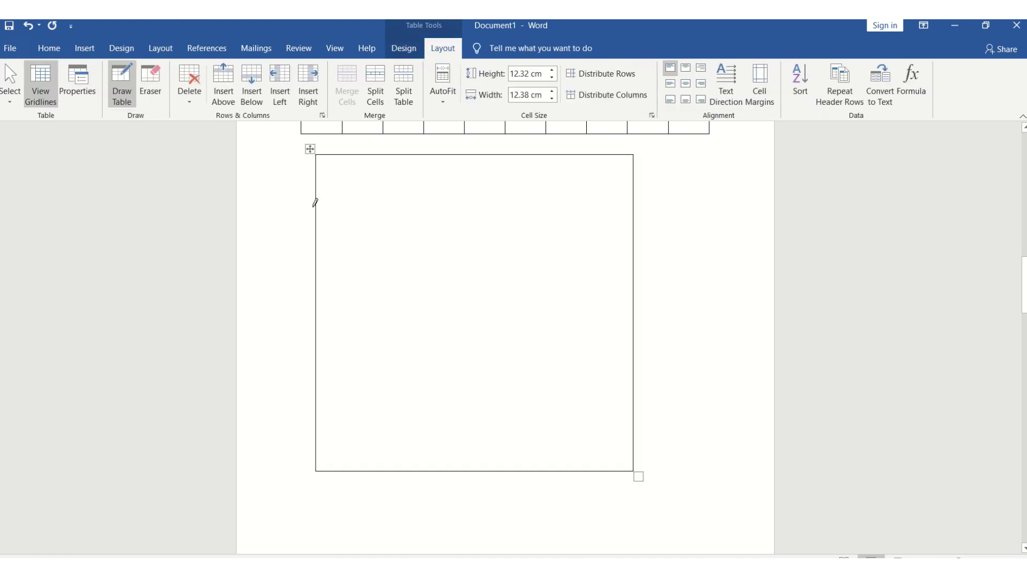
Step: Draw two horizontal lines across the drawn table, making its upper two rows about 2.01 cm and 2.16 cm high
{"action": "left_click_drag", "start_coordinate": [322, 206], "coordinate": [453, 206]}
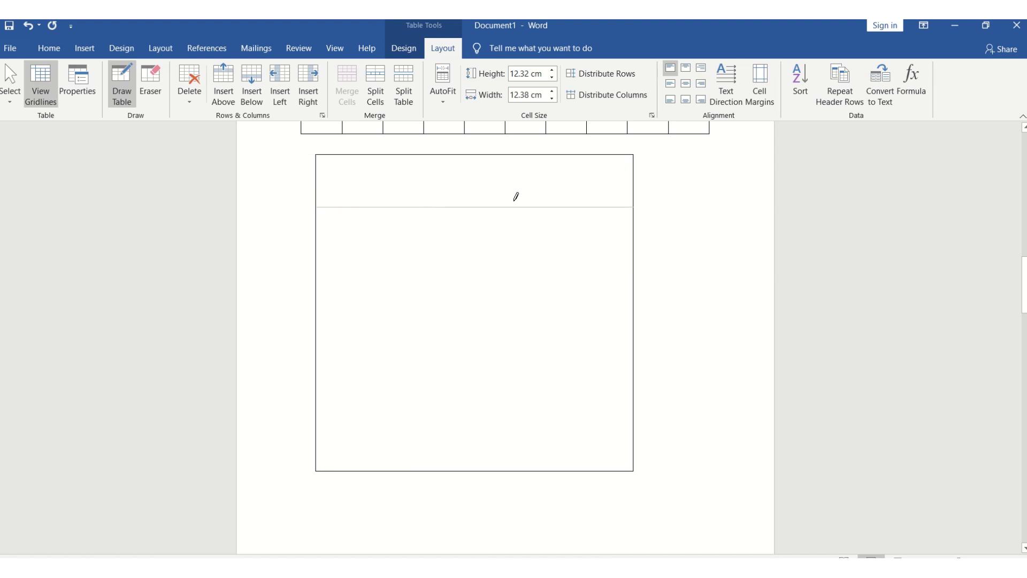
{"action": "left_click_drag", "start_coordinate": [516, 197], "coordinate": [518, 199]}
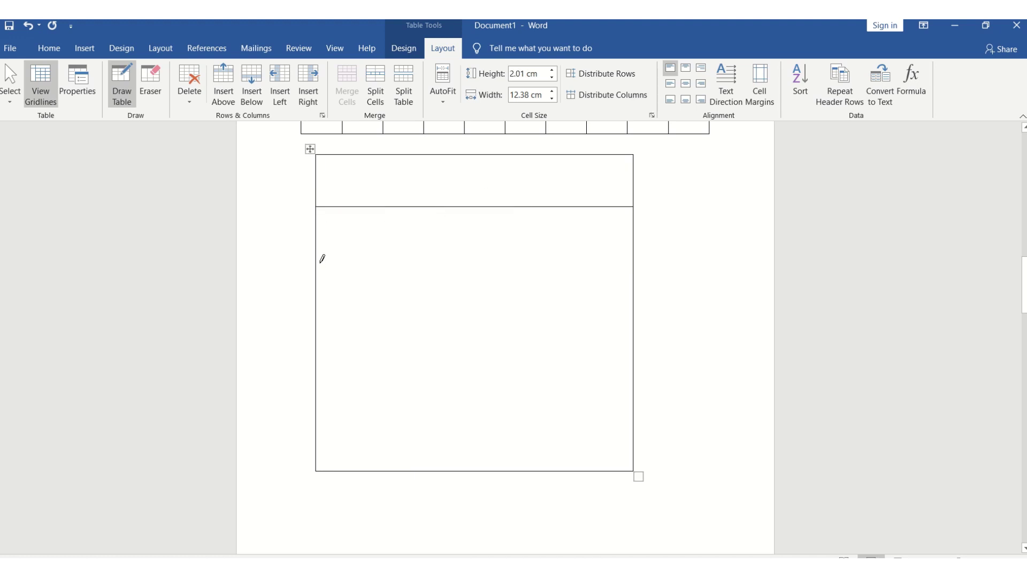
{"action": "left_click_drag", "start_coordinate": [322, 259], "coordinate": [579, 247]}
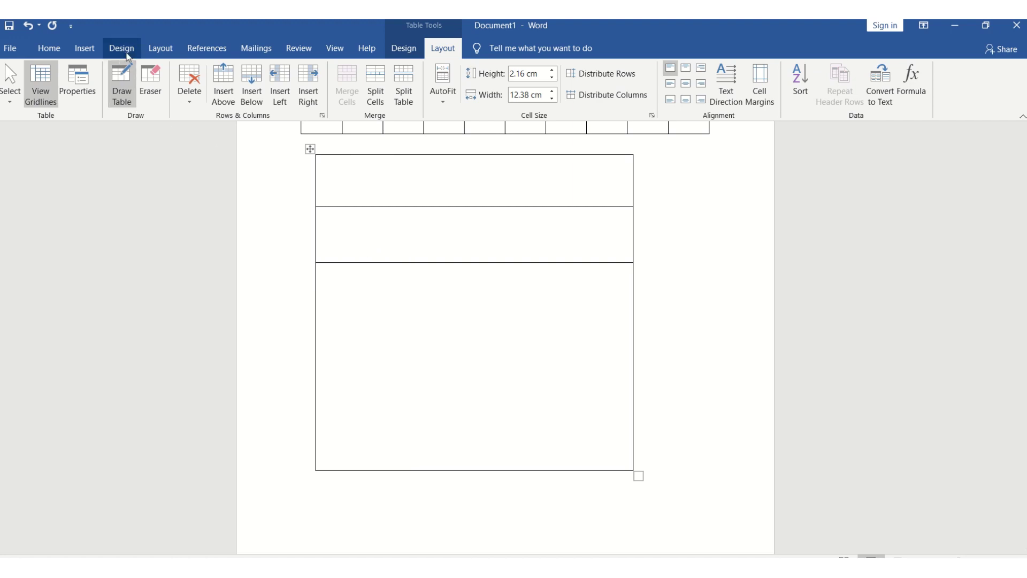
Step: Browse the built-in Quick Tables and insert the Tabular List between the first and second rows of the drawn table
{"action": "left_click", "coordinate": [85, 48]}
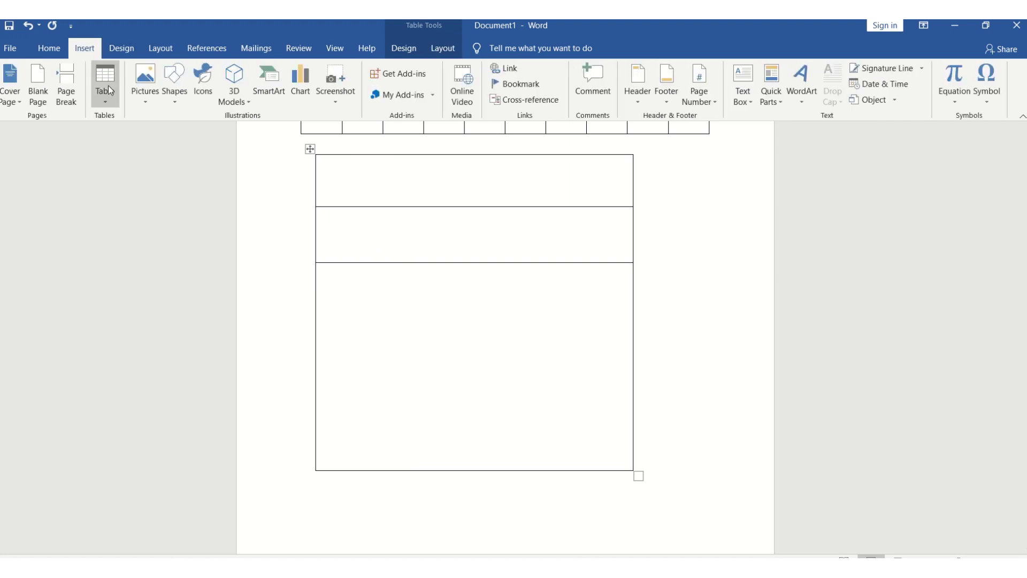
{"action": "left_click", "coordinate": [106, 89]}
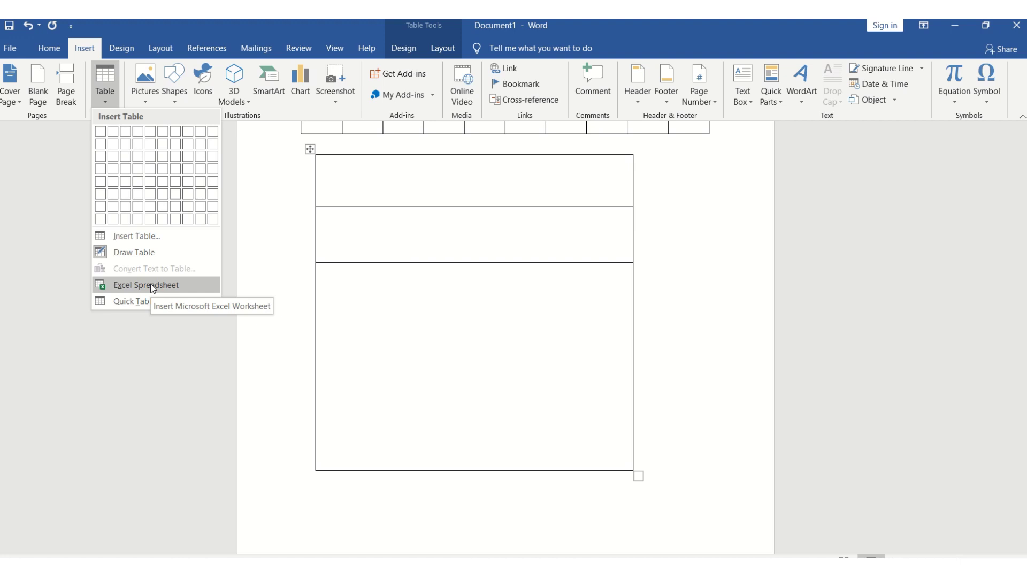
{"action": "mouse_move", "coordinate": [142, 304]}
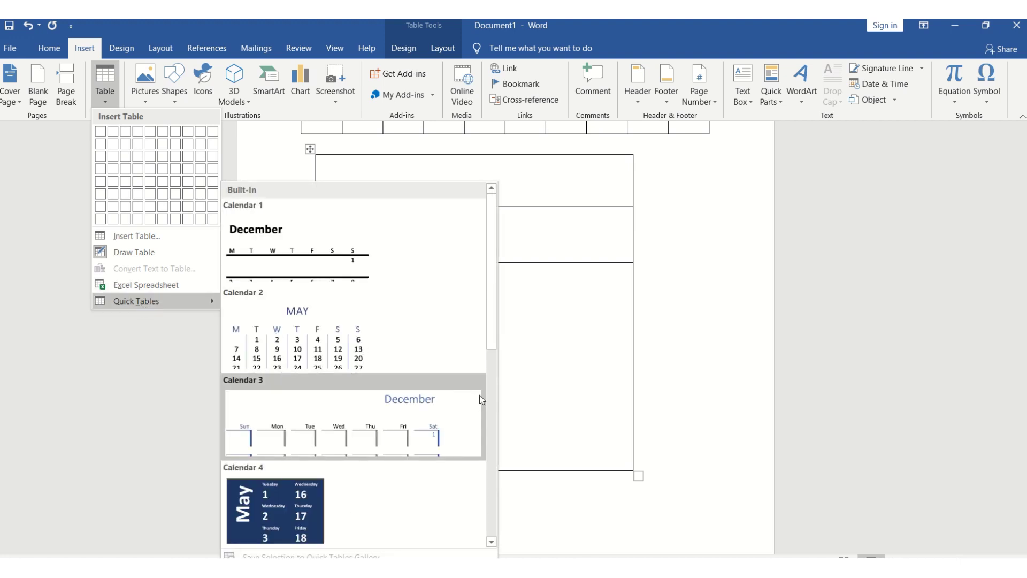
{"action": "left_click", "coordinate": [492, 405]}
{"action": "left_click_drag", "start_coordinate": [492, 405], "coordinate": [501, 478]}
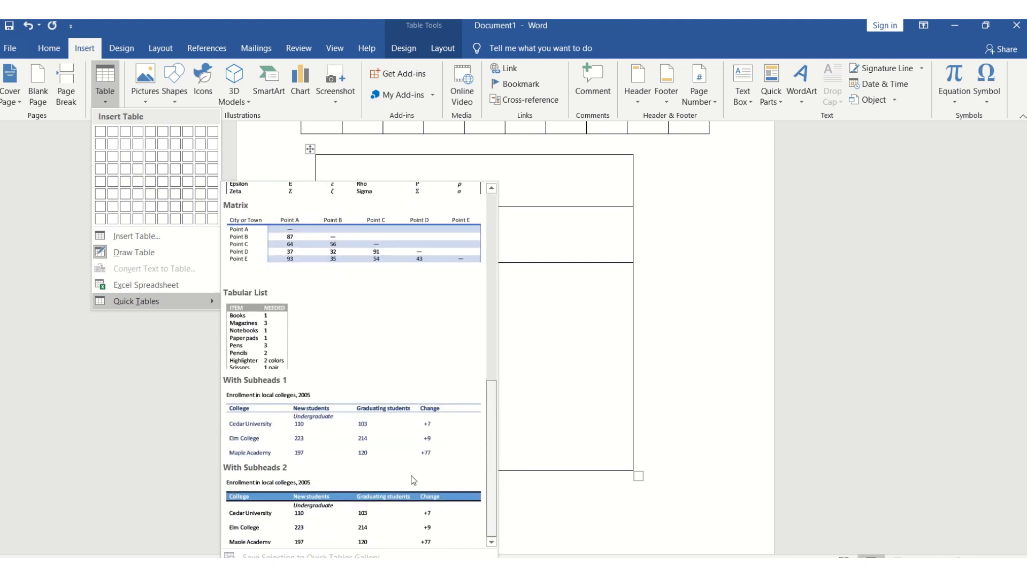
{"action": "scroll", "coordinate": [383, 424], "scroll_direction": "up", "scroll_amount": 3}
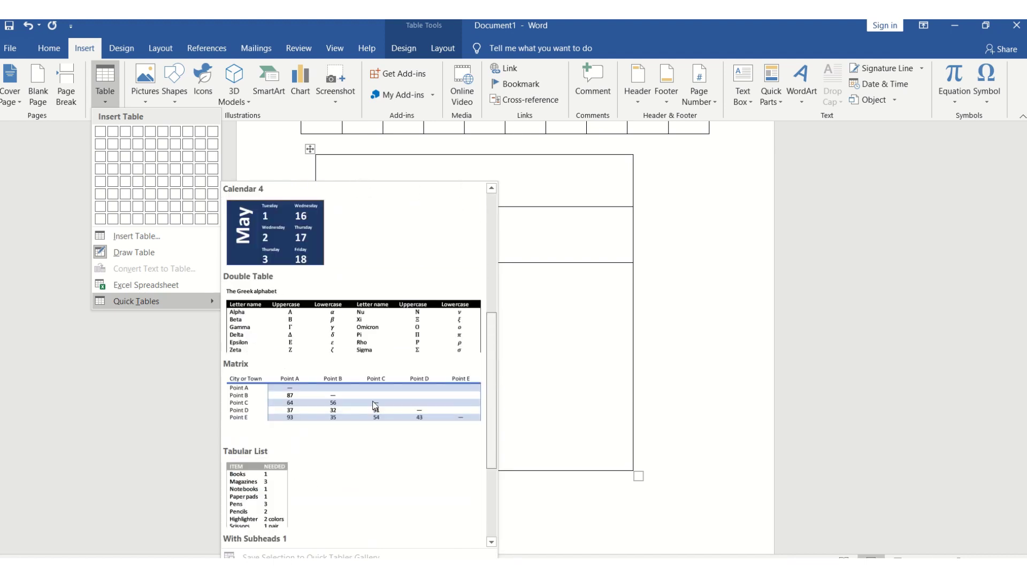
{"action": "left_click", "coordinate": [354, 503]}
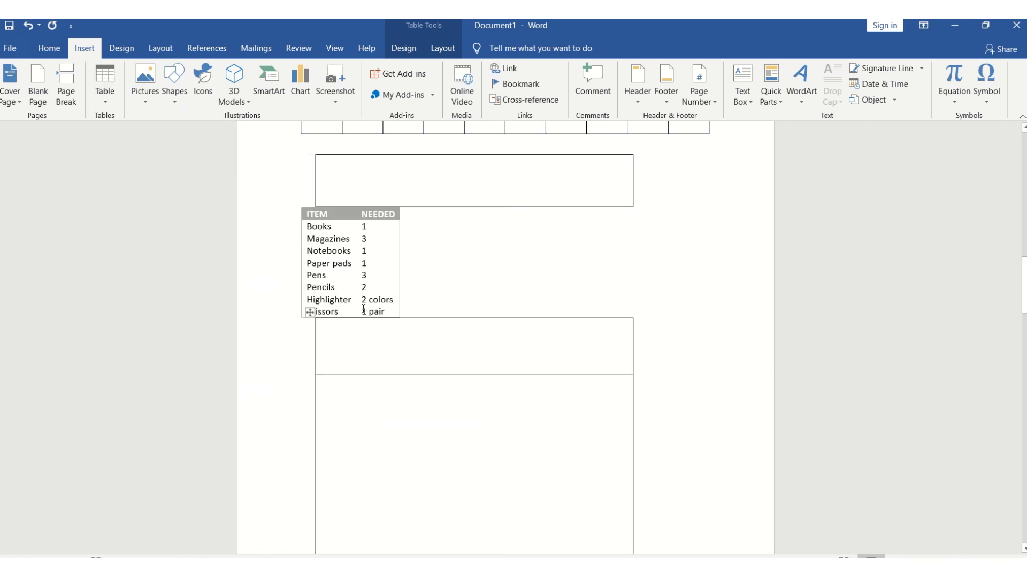